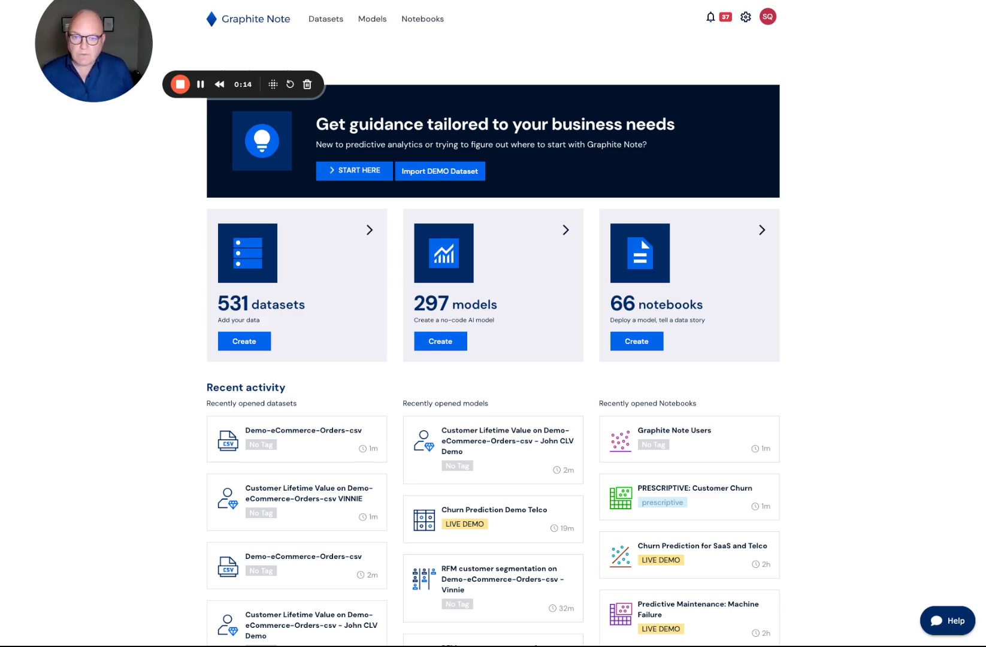
Look through the importable demo datasets and their use cases, and view the existing datasets
left_click(471, 172)
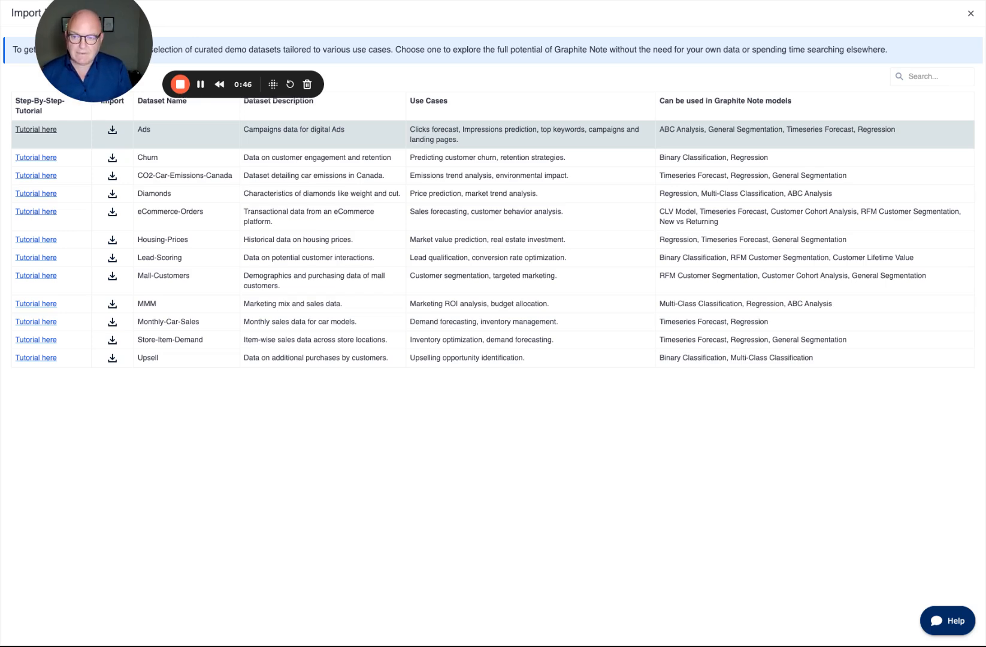
left_click(971, 13)
left_click(326, 18)
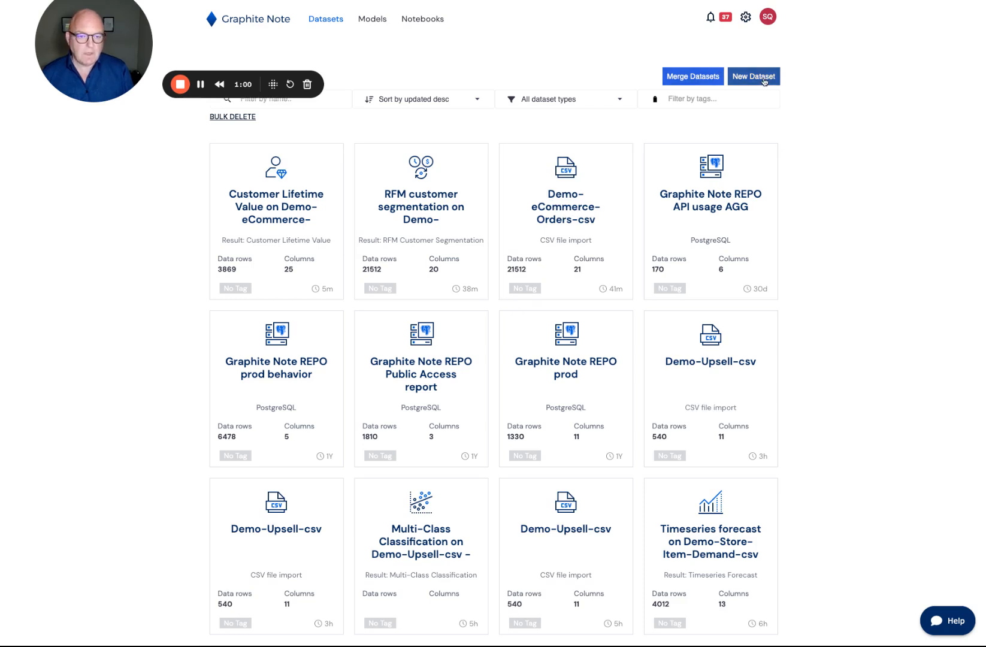
Start a new Customer Lifetime Value model based on the Demo-eCommerce-Orders-csv dataset
left_click(364, 20)
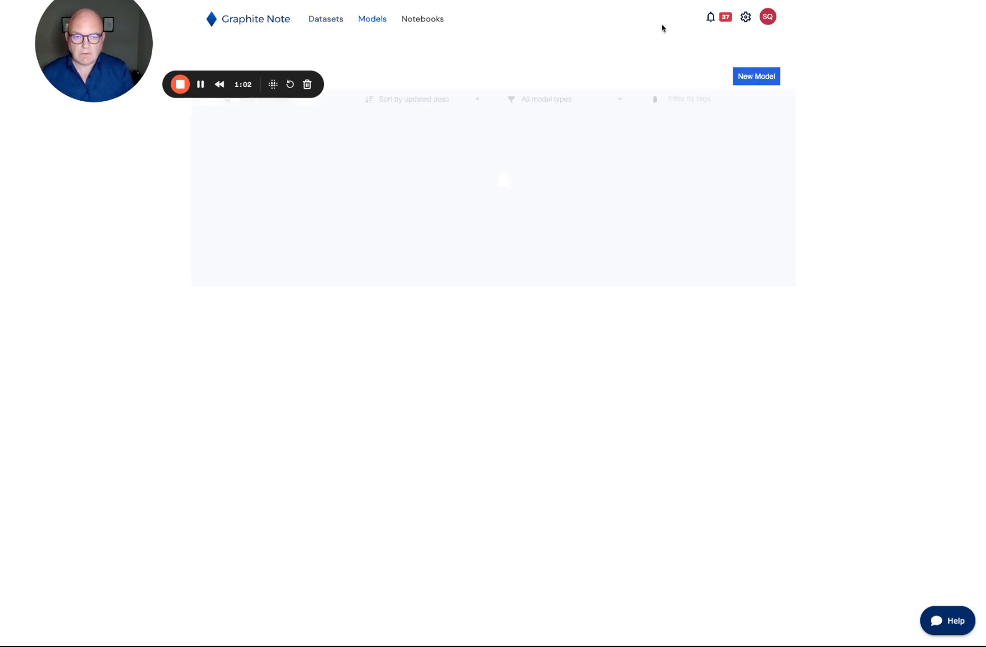
left_click(749, 80)
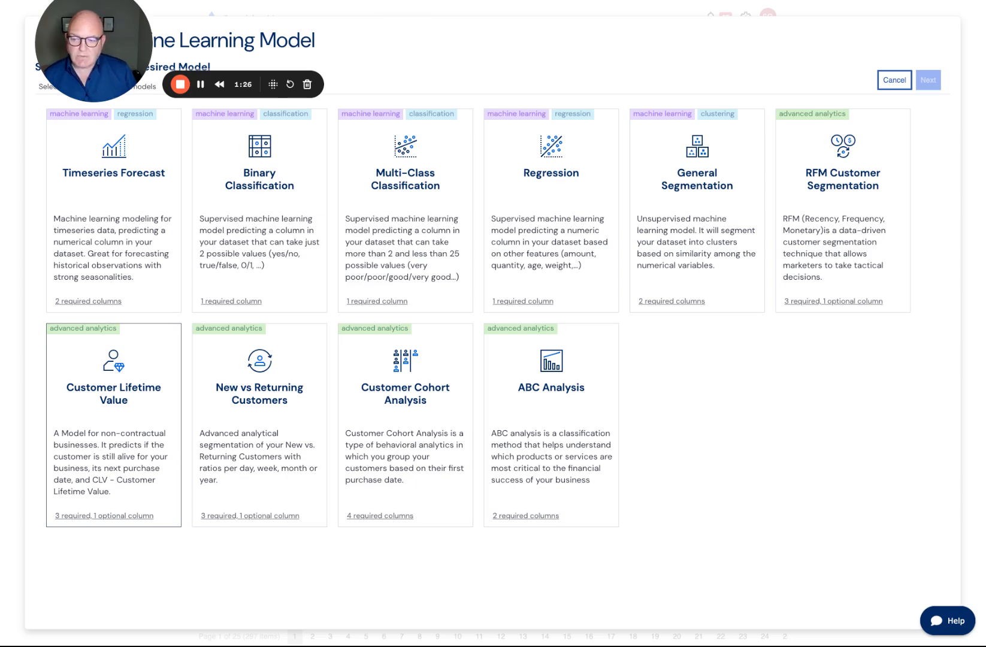
left_click(126, 345)
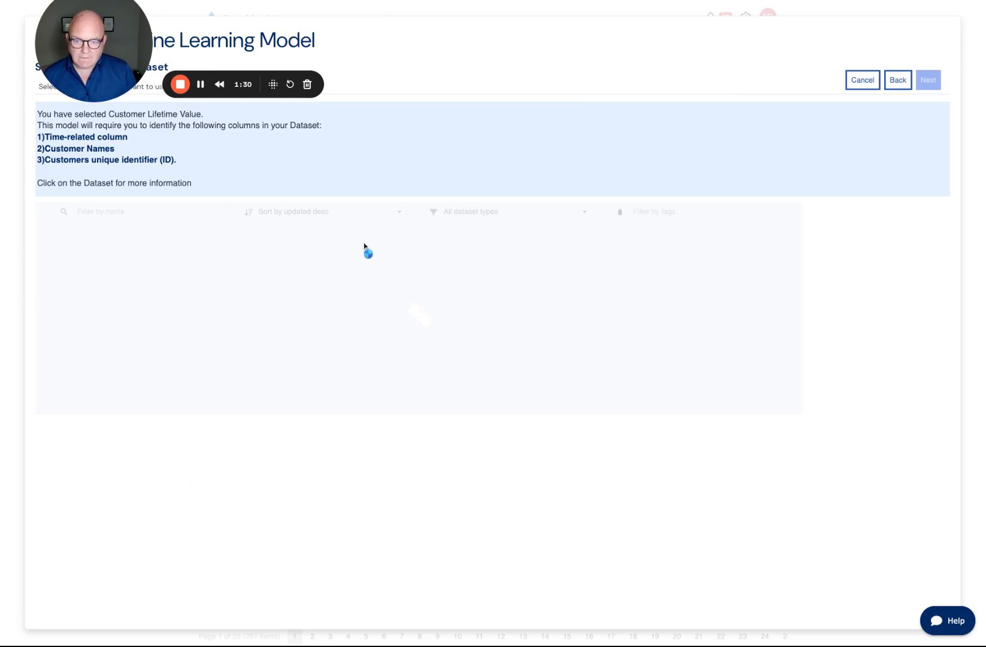
left_click(391, 283)
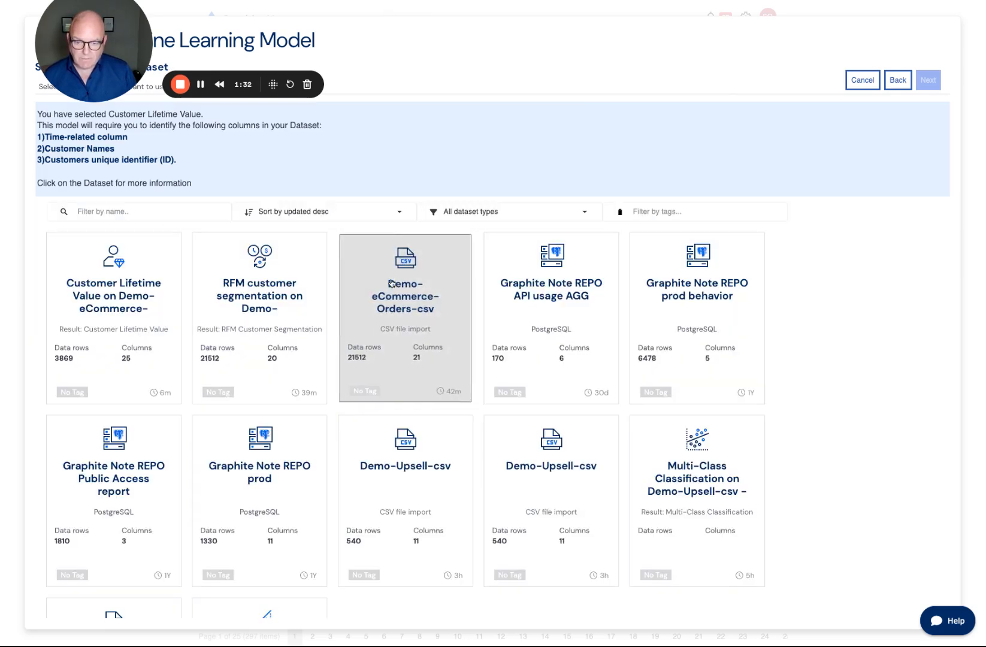
left_click(928, 80)
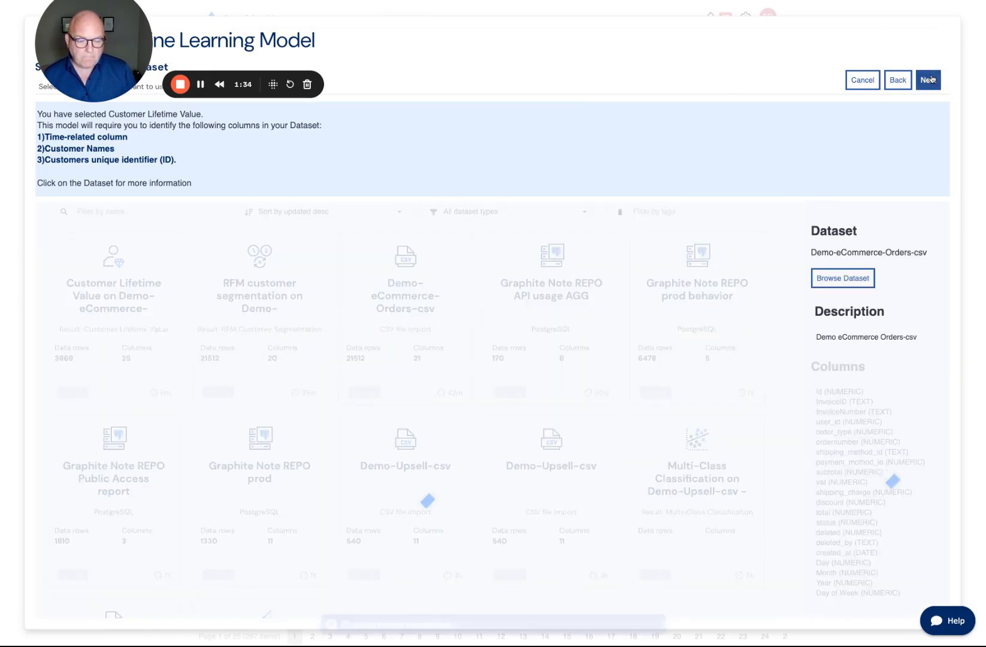
Append a hyphen and the person's first name in capitals to the model's default name and create the model
left_click(340, 147)
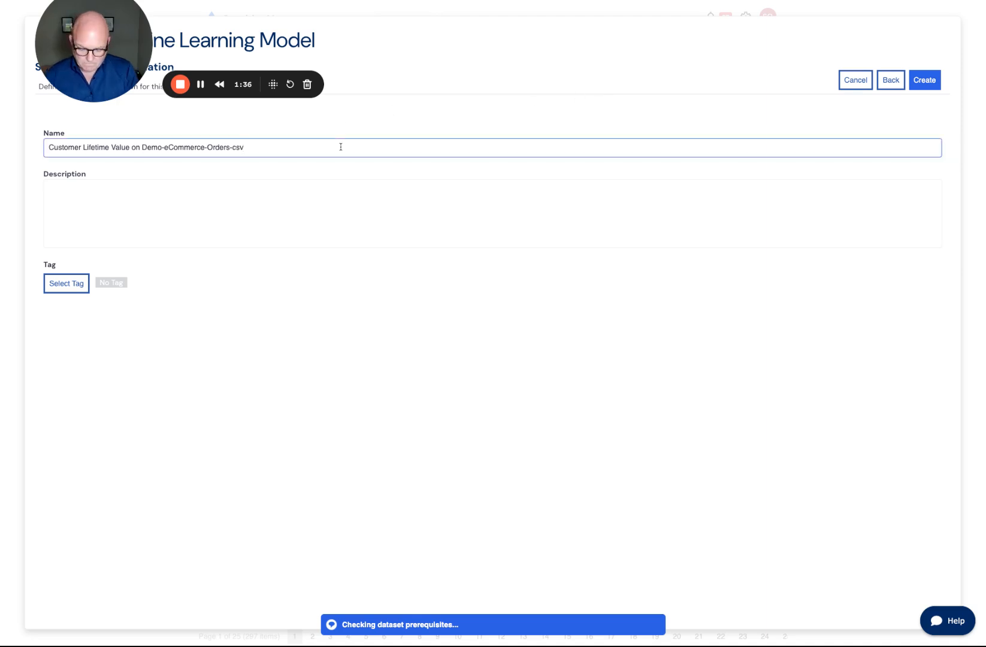
type("- VINNIE")
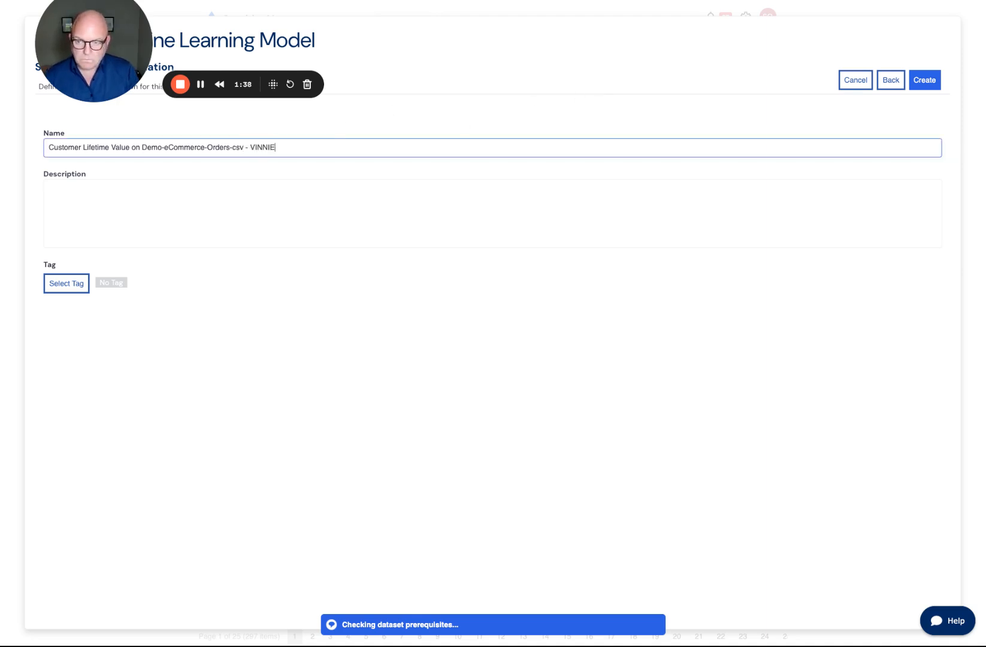
left_click(925, 79)
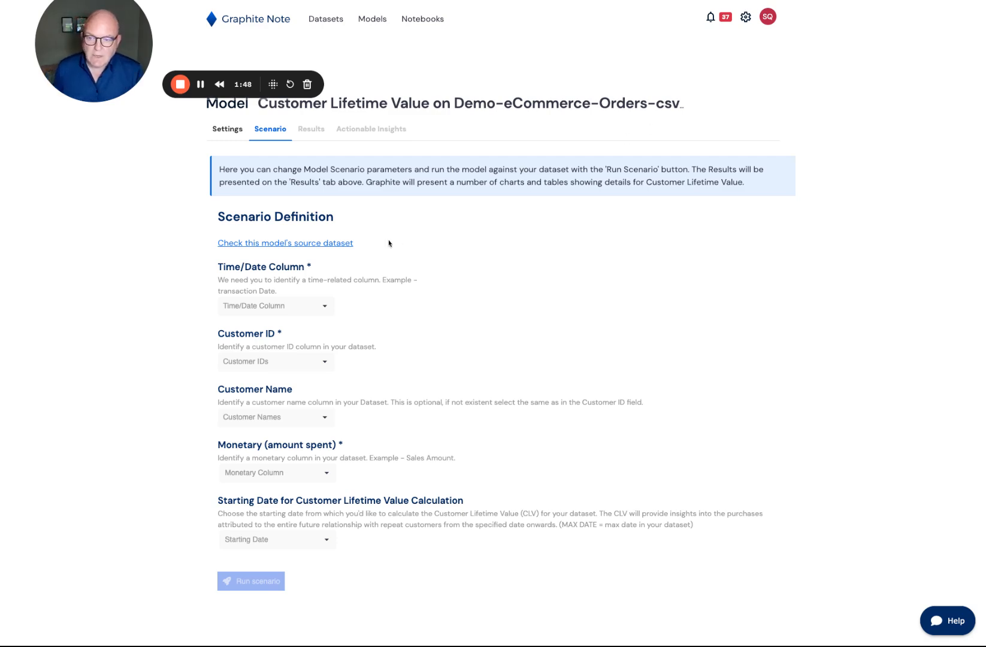
Map the scenario's time/date column to created_at, the customer ID to id, and the customer name to user_id
left_click(327, 311)
left_click(309, 328)
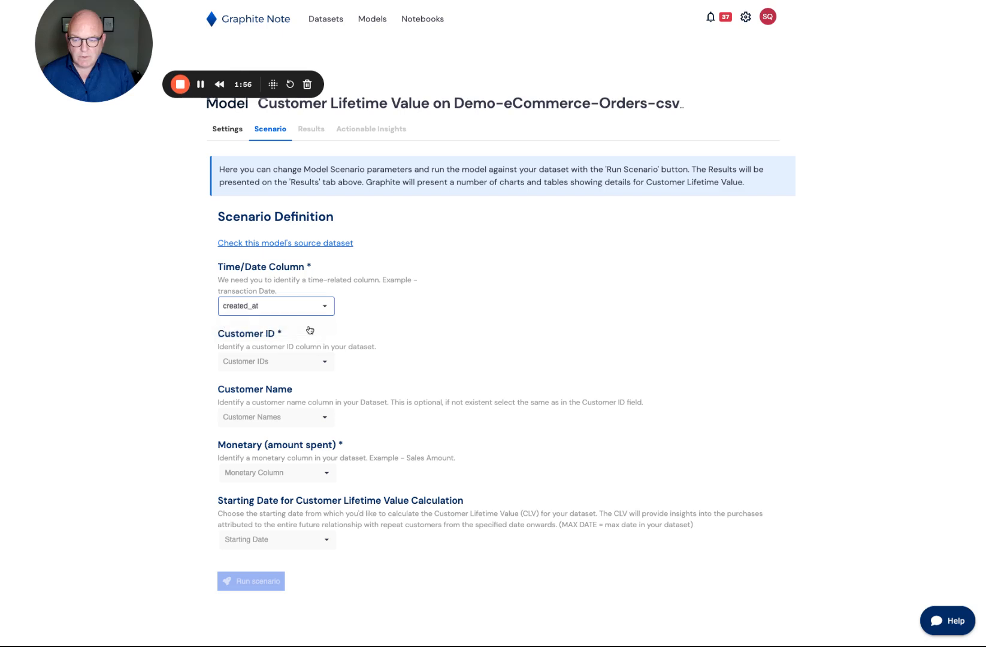
left_click(325, 362)
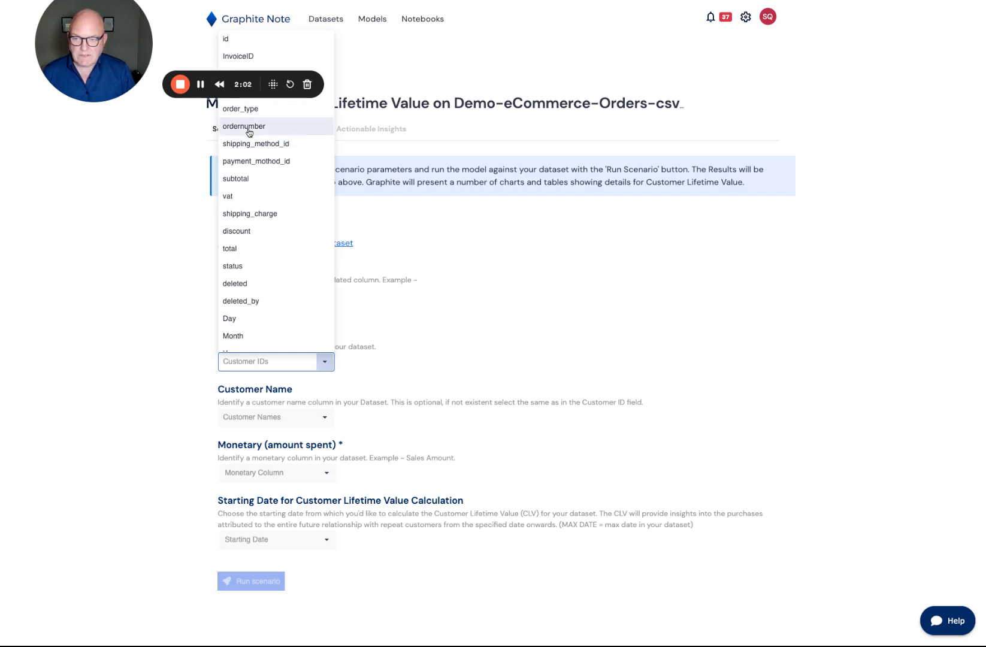
left_click(235, 39)
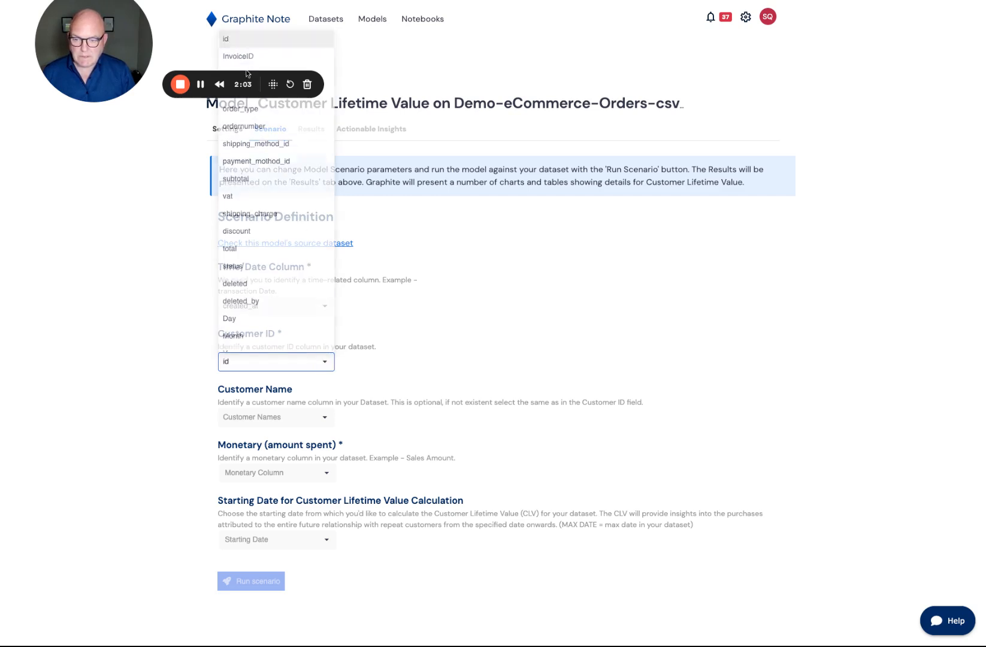
left_click(324, 417)
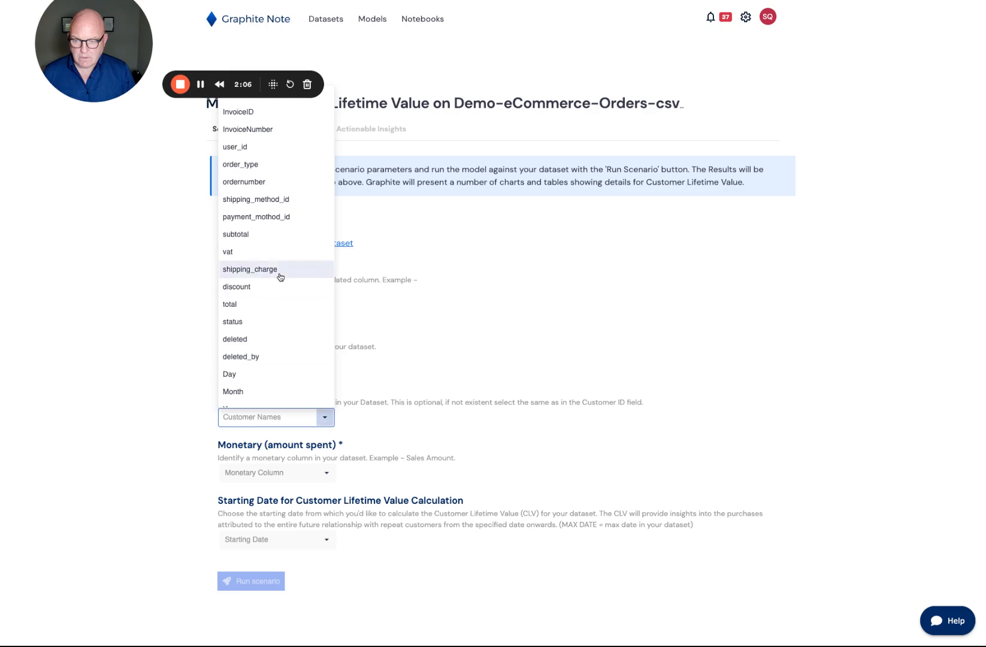
left_click(253, 149)
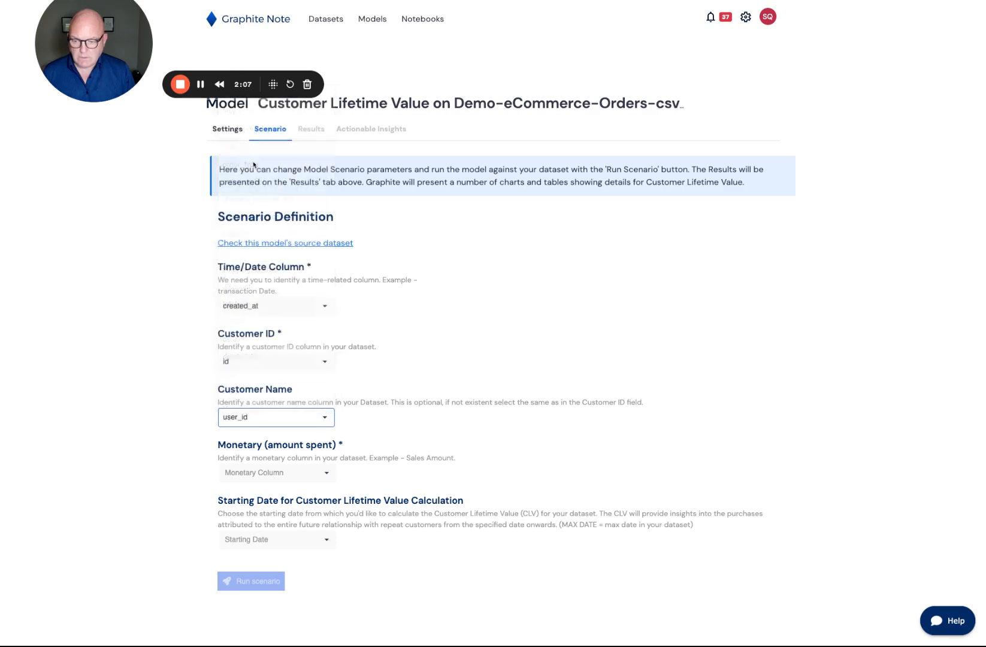
Set the monetary column to total and the calculation's starting date to Max Date, and run the scenario
left_click(326, 473)
left_click(271, 352)
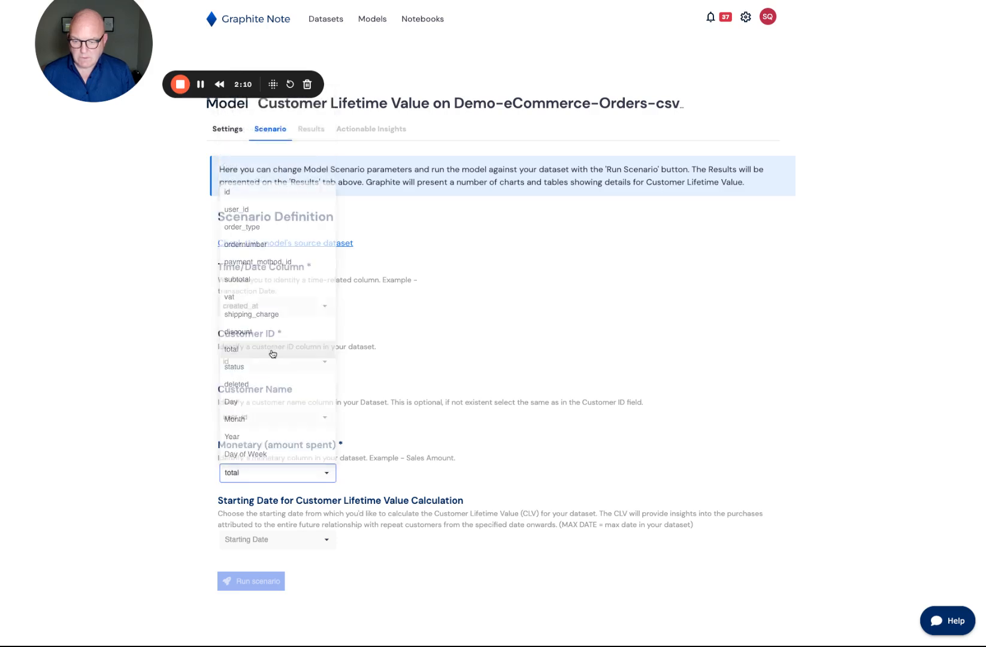
left_click(327, 542)
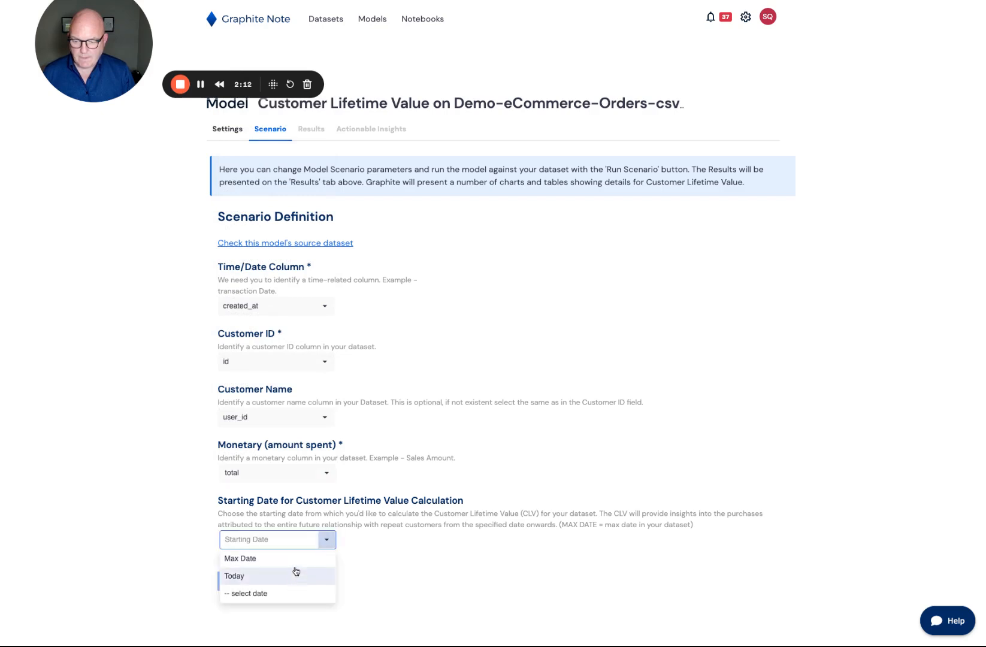
left_click(293, 558)
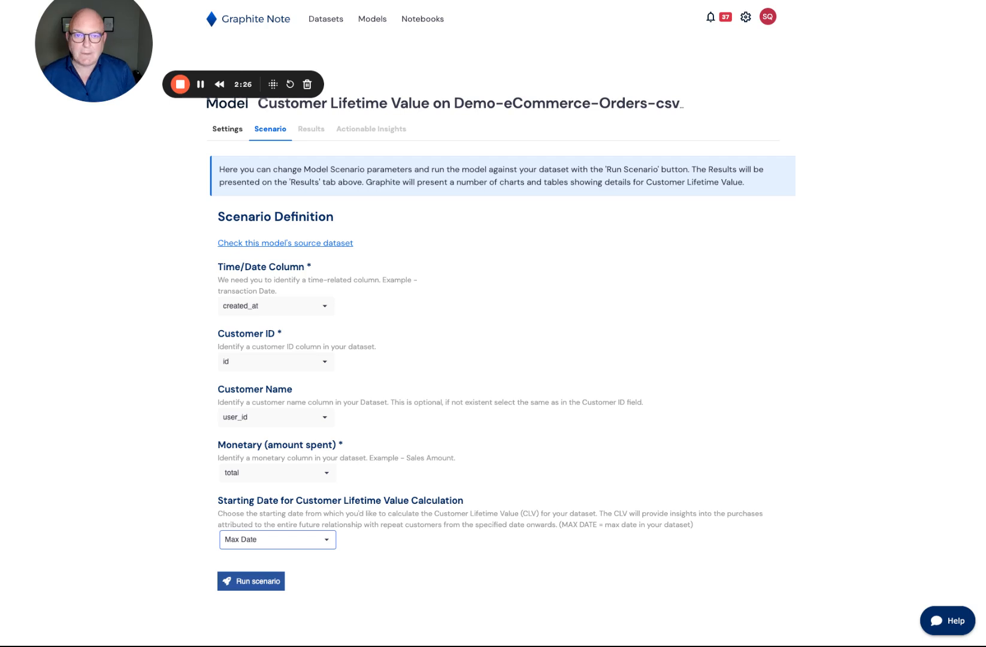
left_click(251, 581)
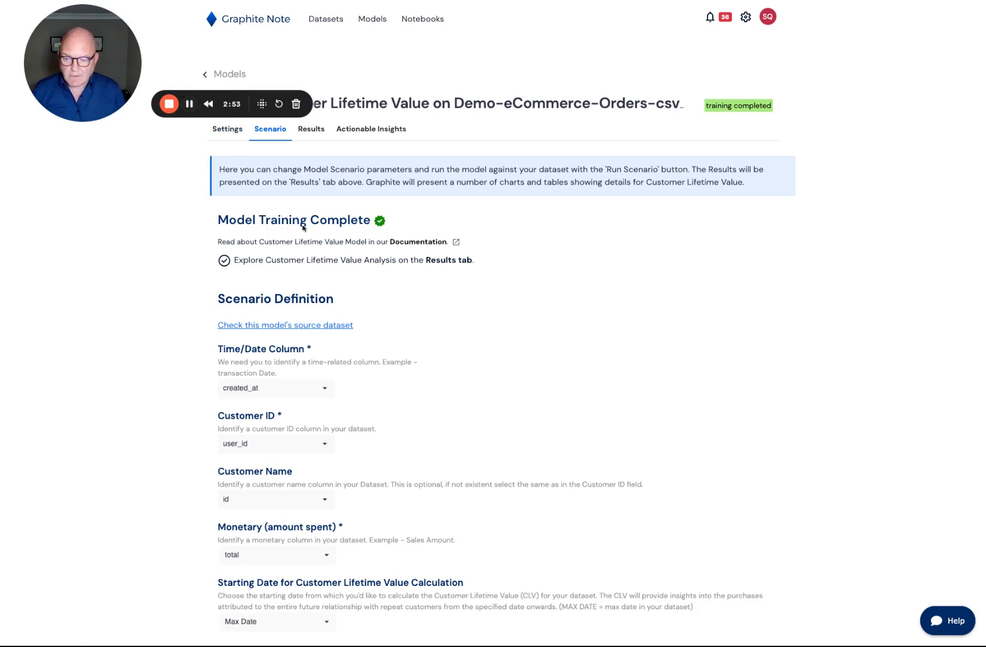
View the trained model's results overview and examine the explanations of the repeat customer summary metrics
scroll(305, 229, "down", 1)
scroll(307, 234, "up", 1)
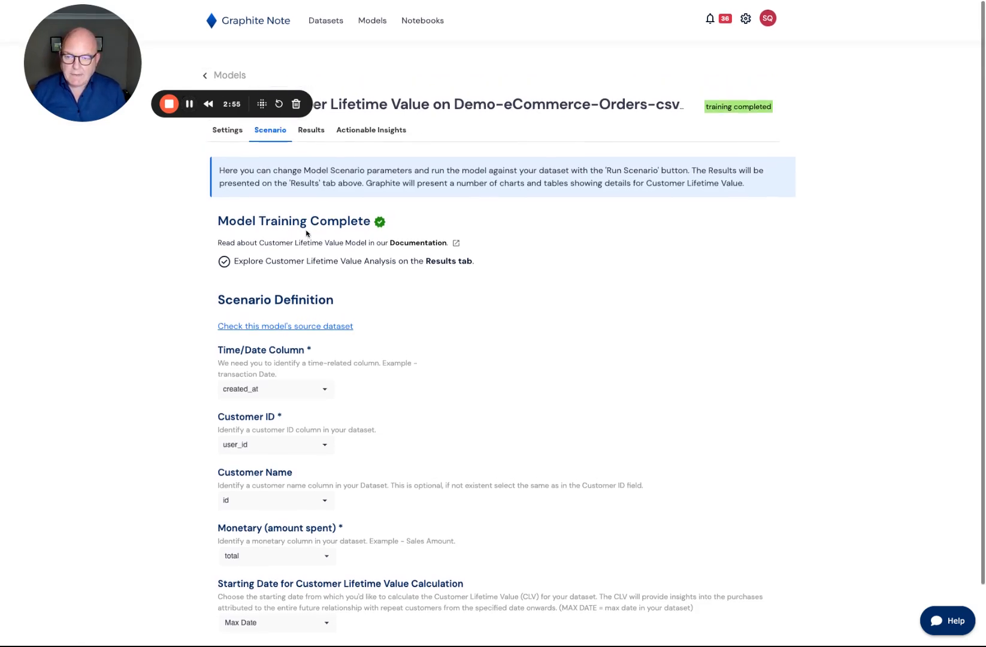
left_click(311, 135)
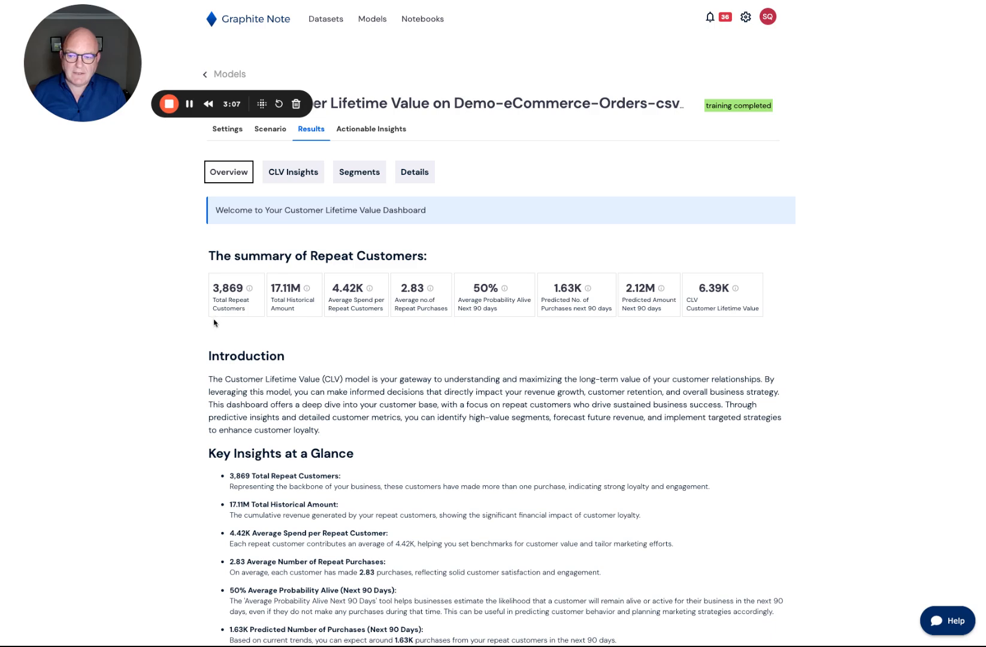
mouse_move(218, 303)
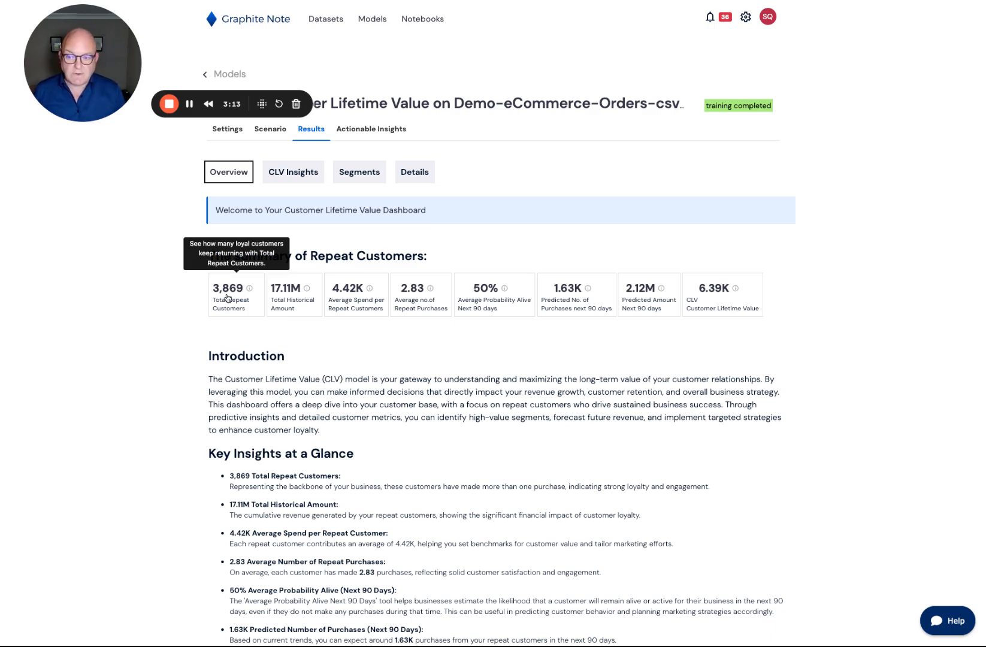
mouse_move(280, 301)
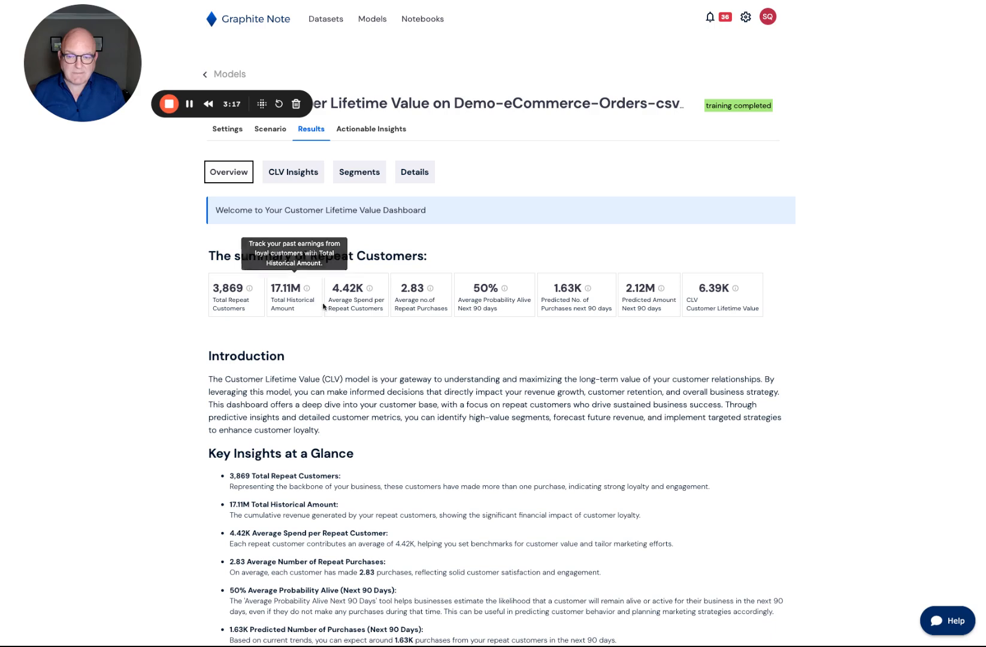
mouse_move(325, 307)
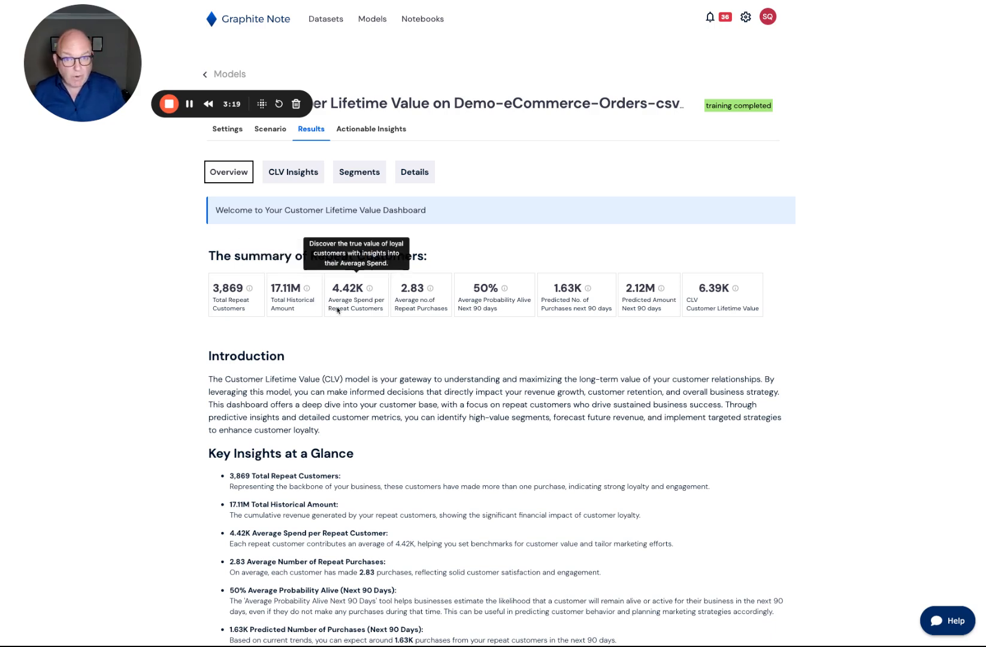
mouse_move(404, 310)
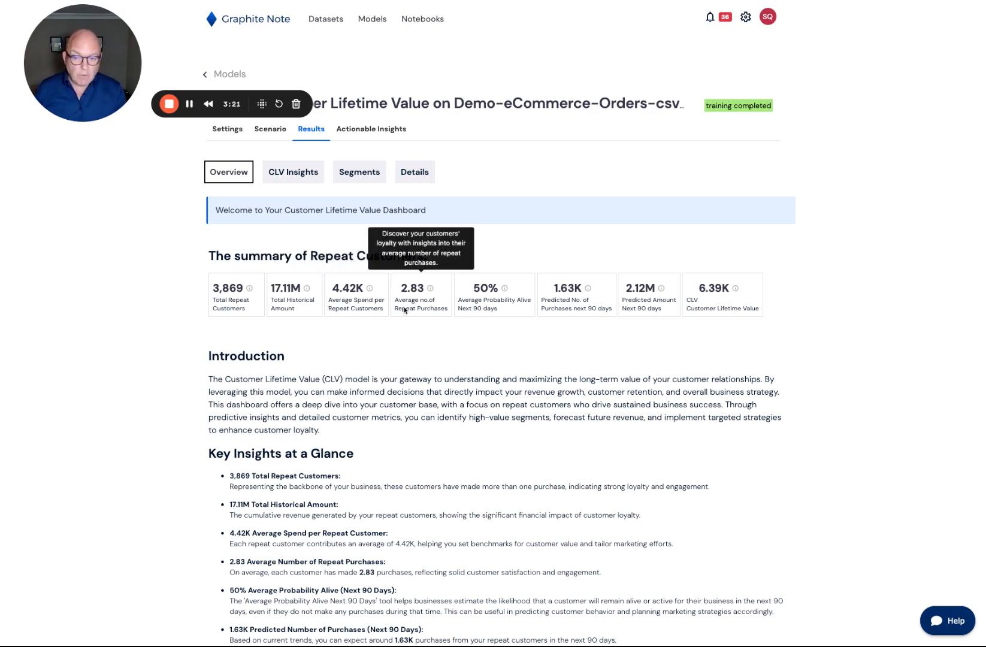
mouse_move(463, 307)
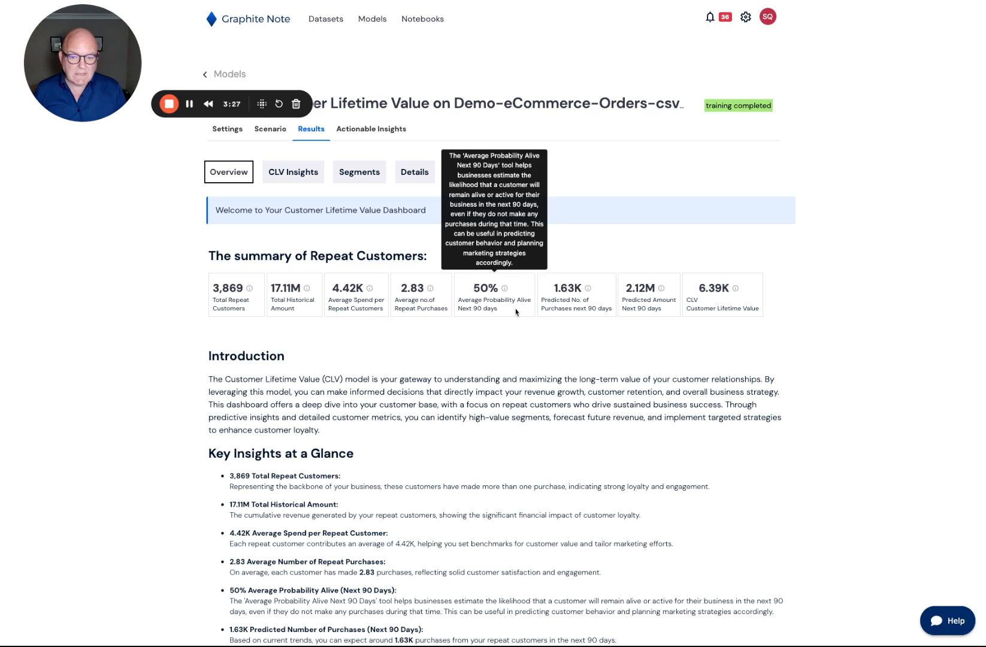
mouse_move(548, 308)
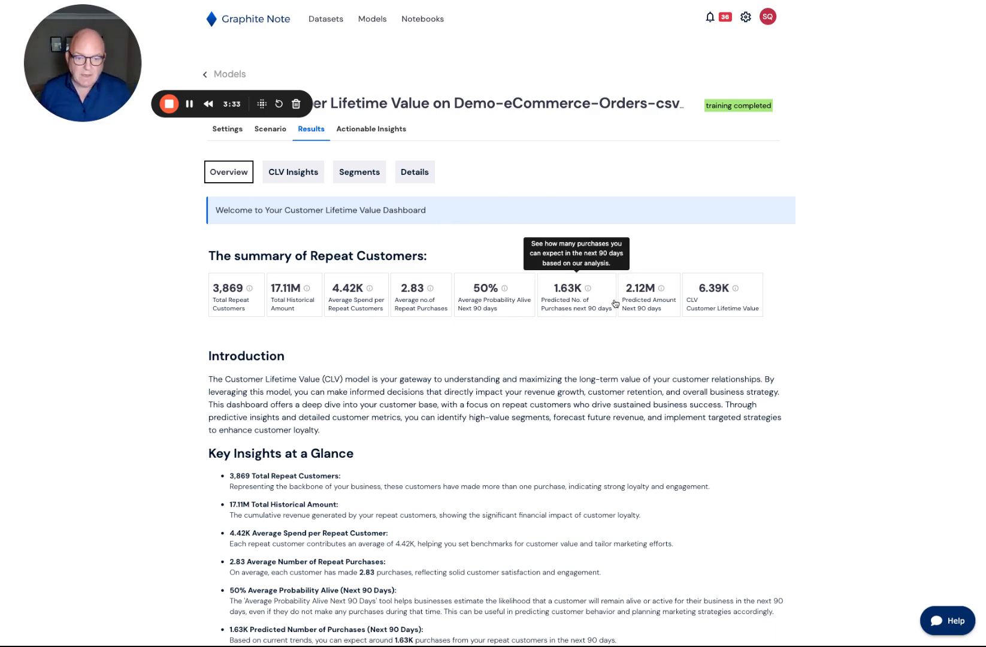
mouse_move(695, 306)
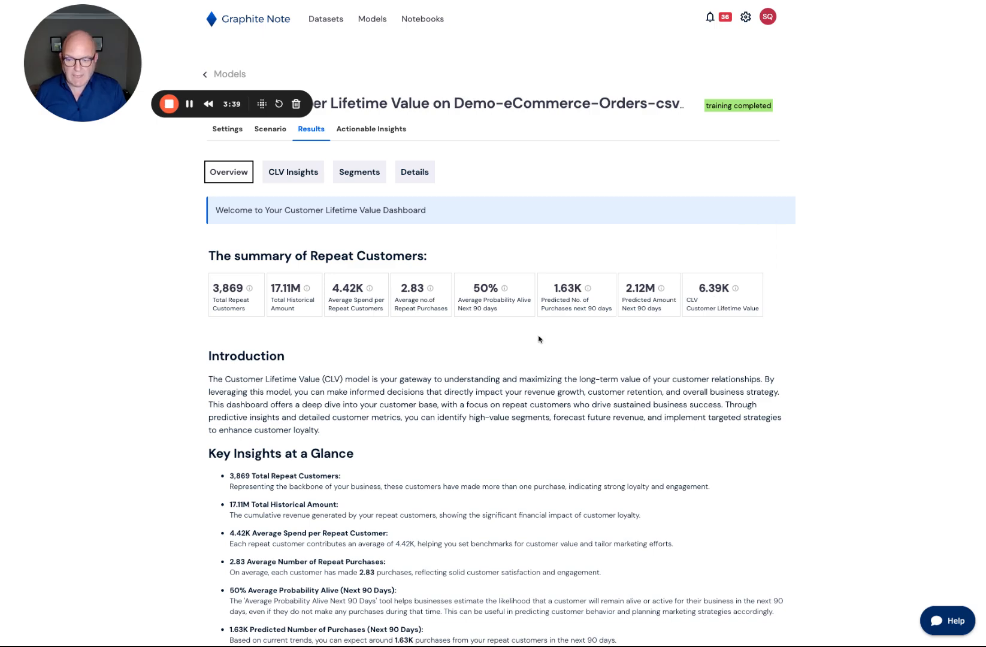
Read the overview's key insights, customer behavior metrics, Why CLV Matters and Next Steps sections
scroll(539, 337, "down", 3)
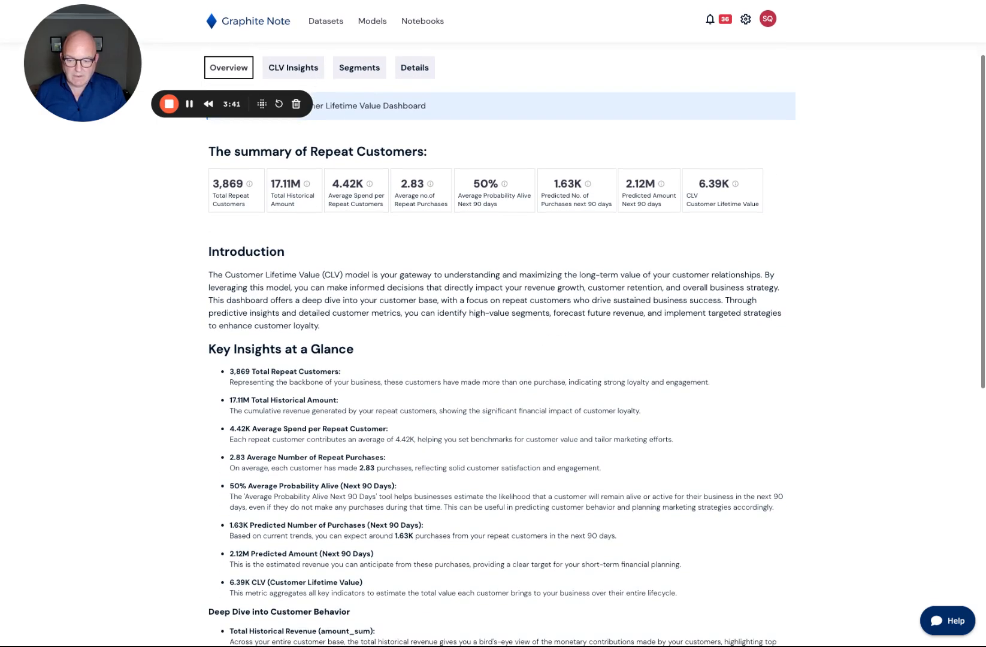
scroll(538, 339, "down", 1)
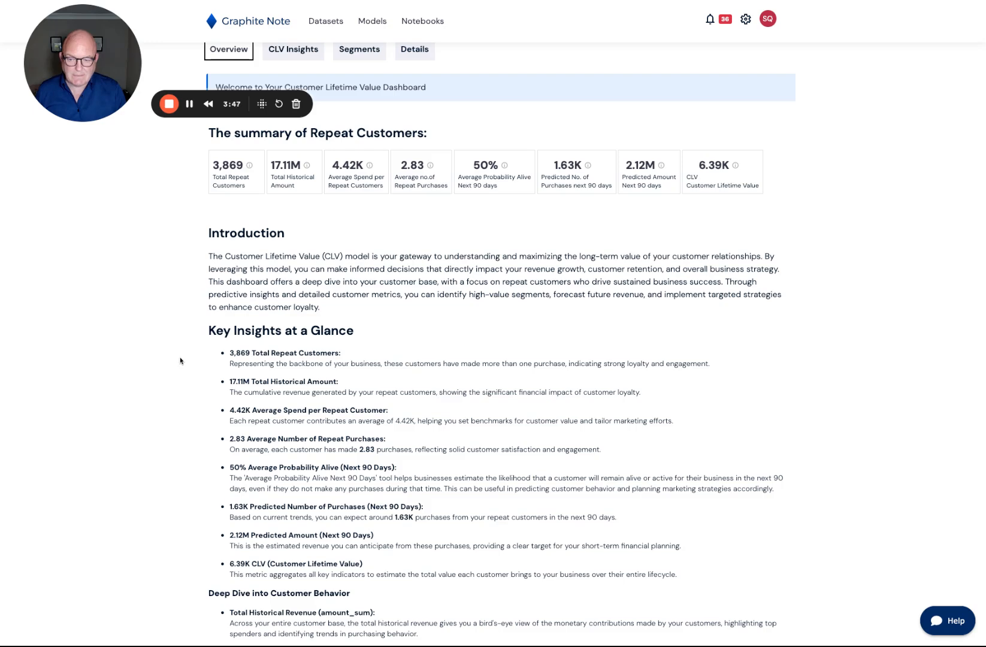
scroll(180, 360, "down", 2)
scroll(180, 360, "down", 3)
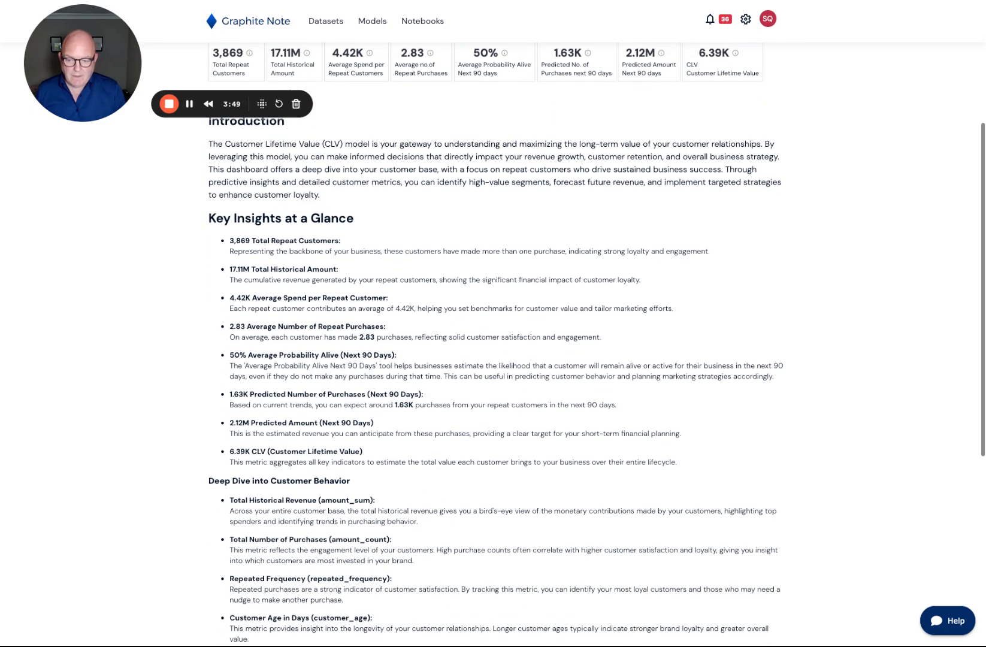
scroll(180, 360, "down", 1)
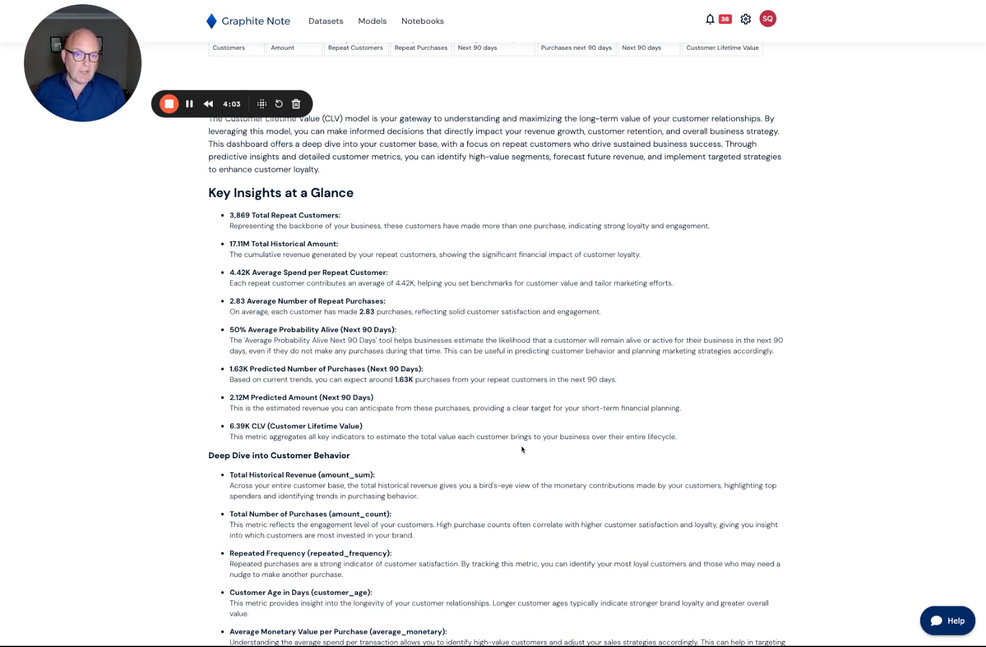
scroll(522, 450, "down", 3)
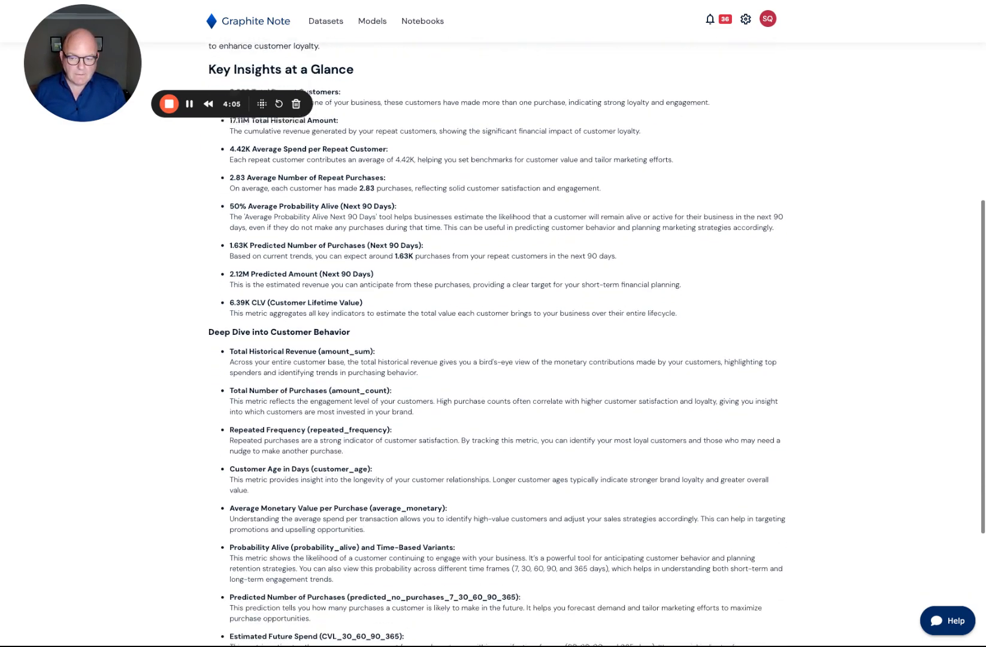
scroll(507, 345, "down", 3)
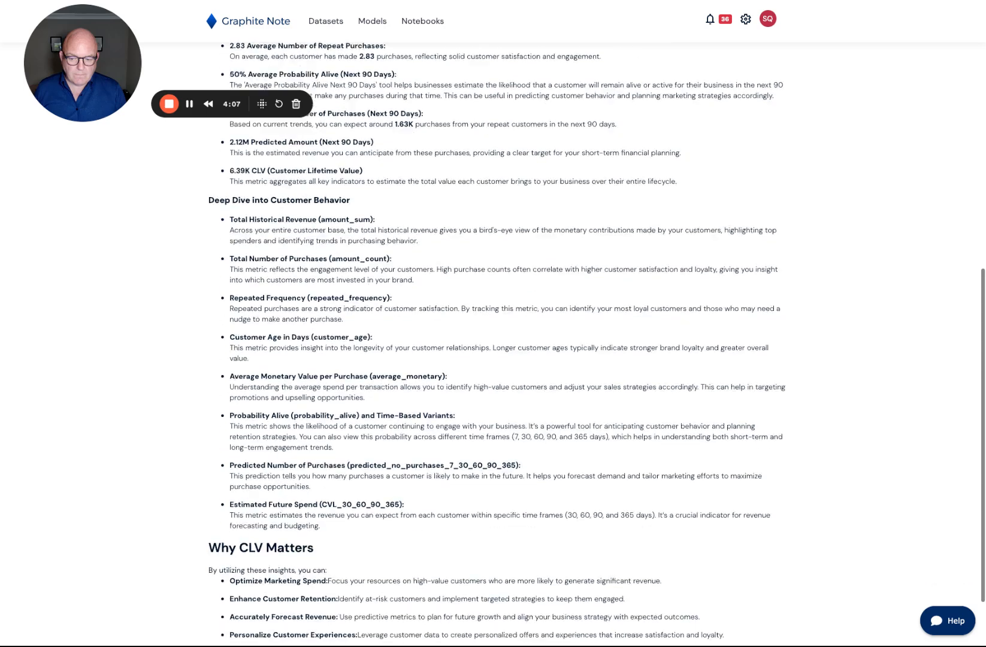
scroll(507, 344, "down", 1)
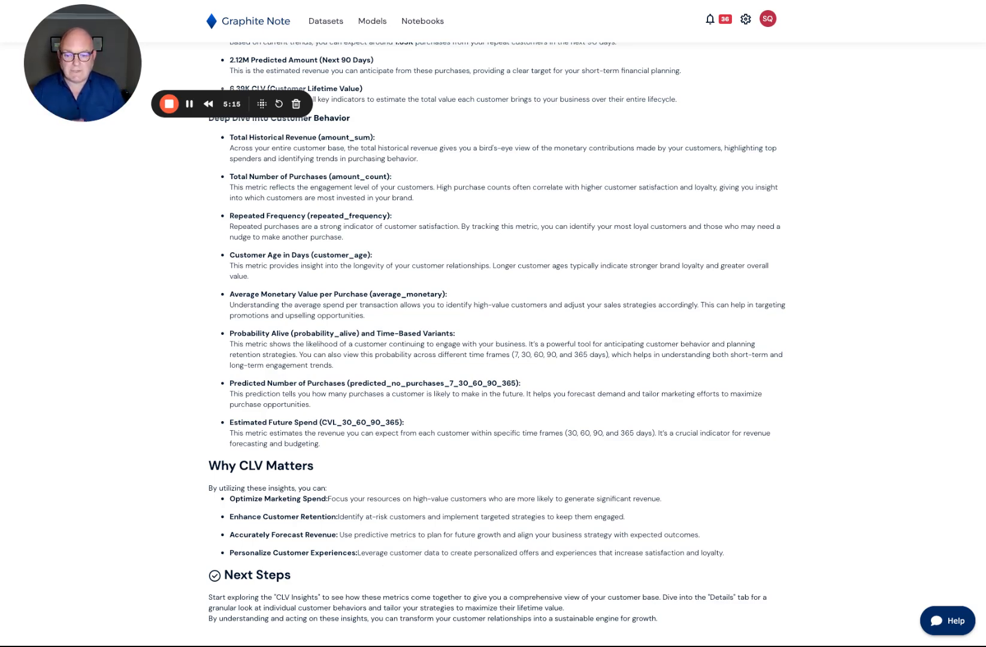
View the model's CLV Insights and examine the charts for the forecasted number of purchases and the forecasted amount
scroll(497, 335, "down", 1)
scroll(370, 500, "up", 7)
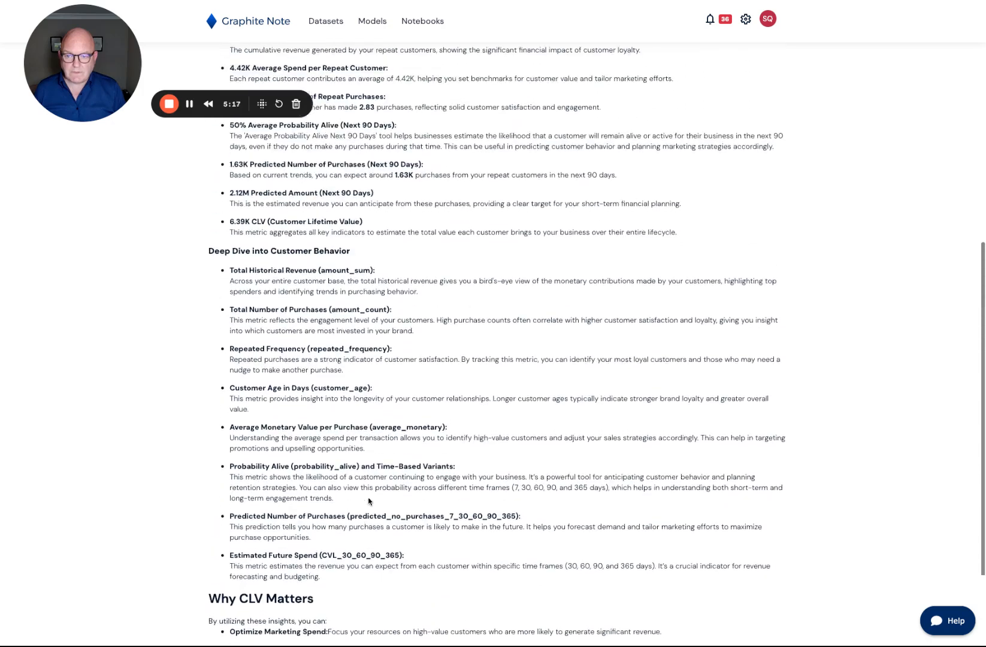
scroll(370, 501, "up", 2)
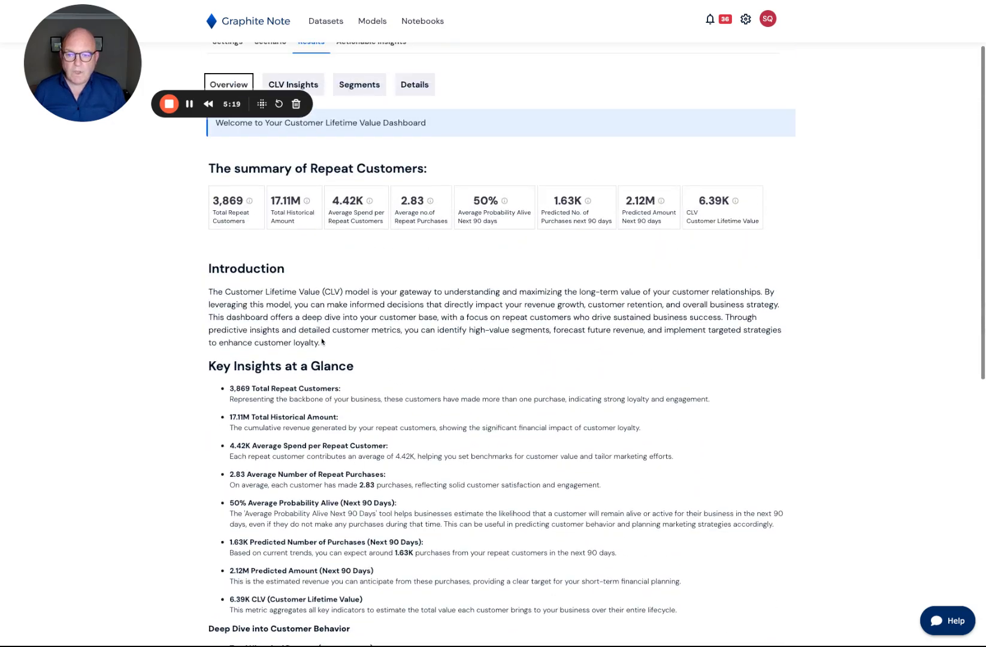
scroll(322, 341, "up", 1)
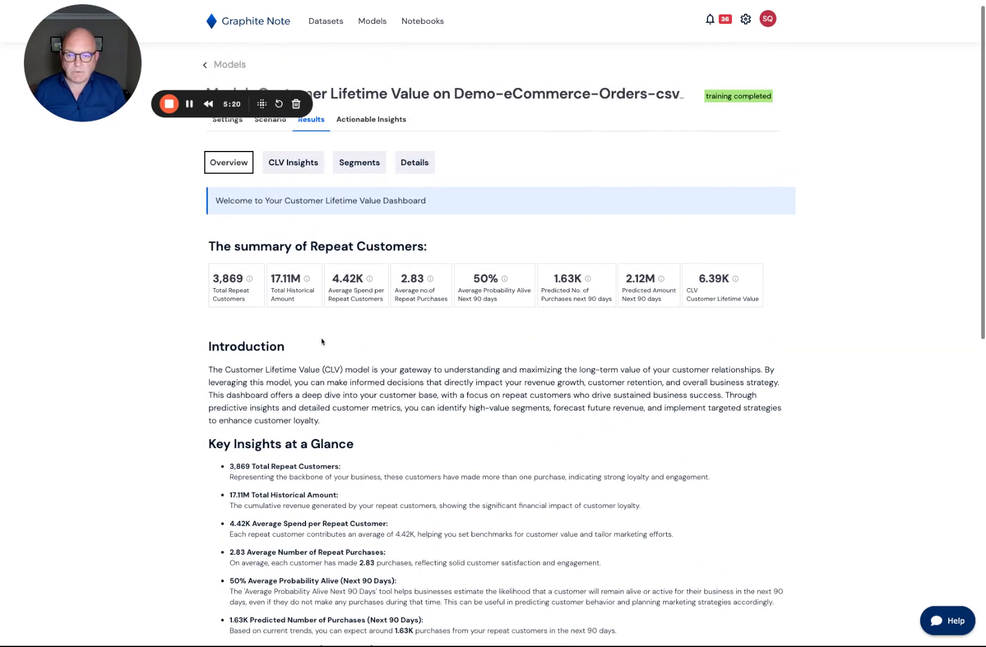
left_click(291, 171)
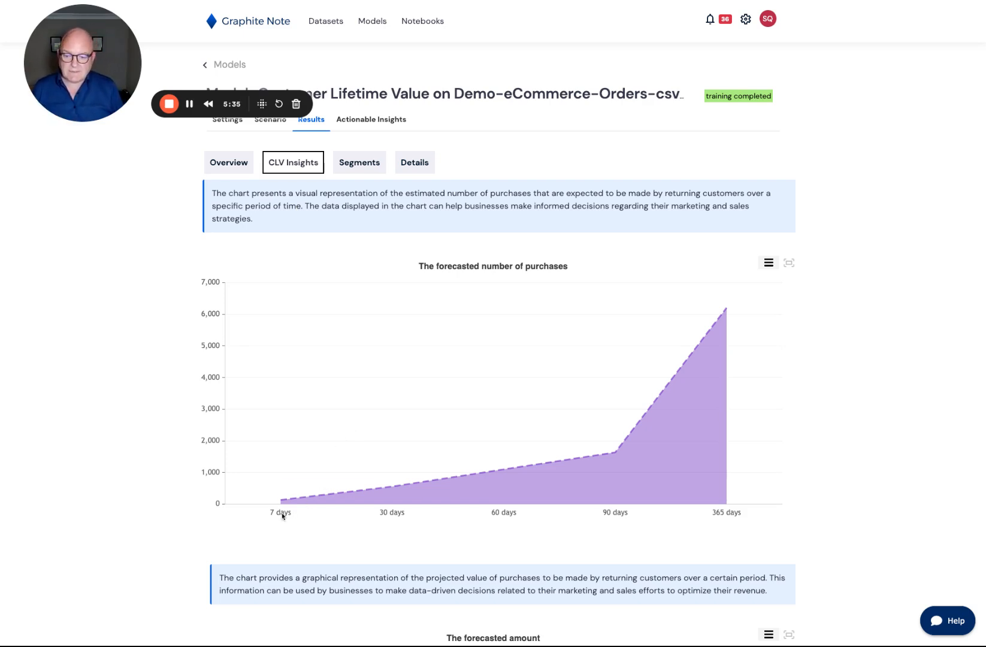
mouse_move(608, 452)
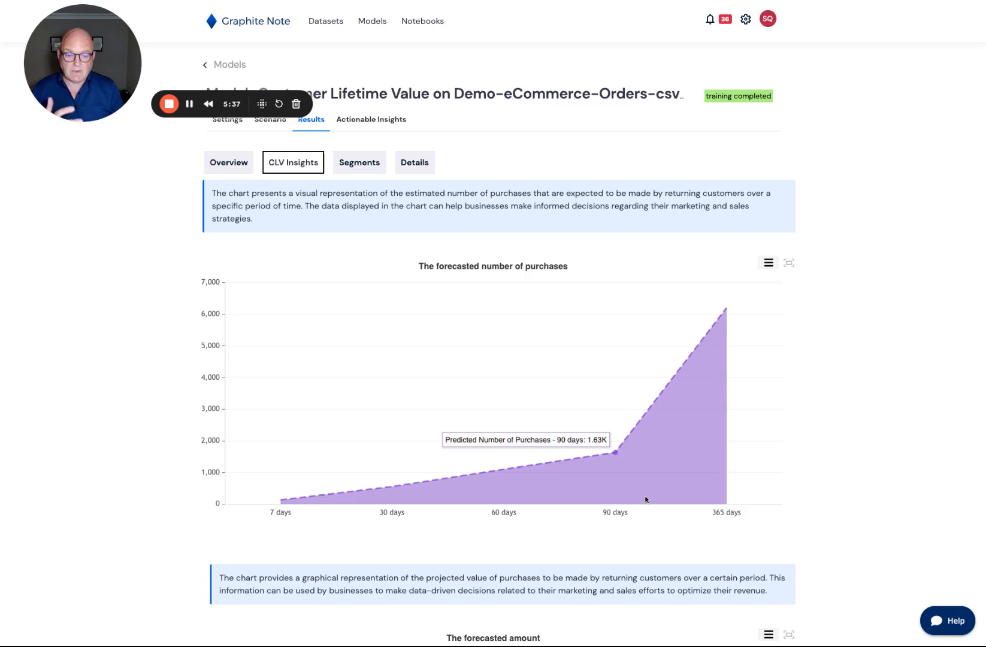
scroll(608, 452, "down", 5)
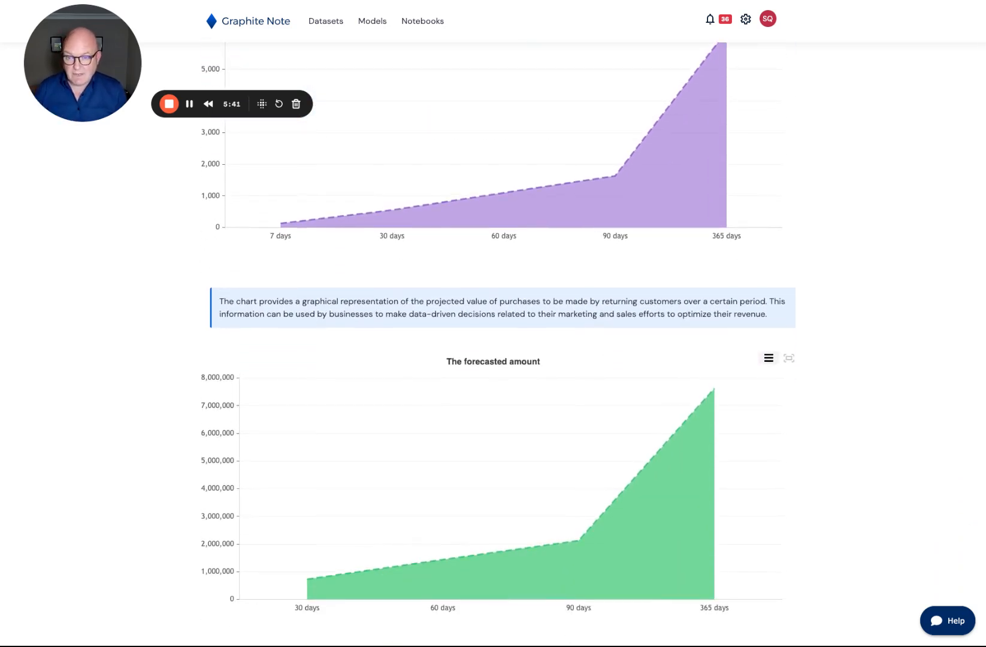
scroll(451, 332, "up", 4)
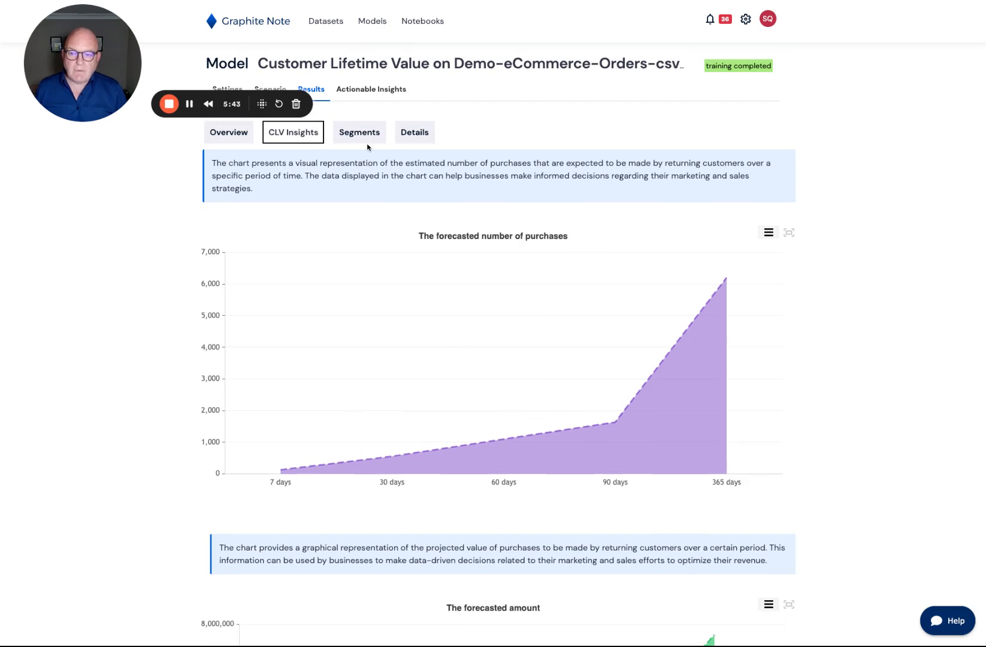
View the customer segments and inspect the Very Low, High, Medium and Very High Risk shares in the probability-alive pie chart
left_click(361, 133)
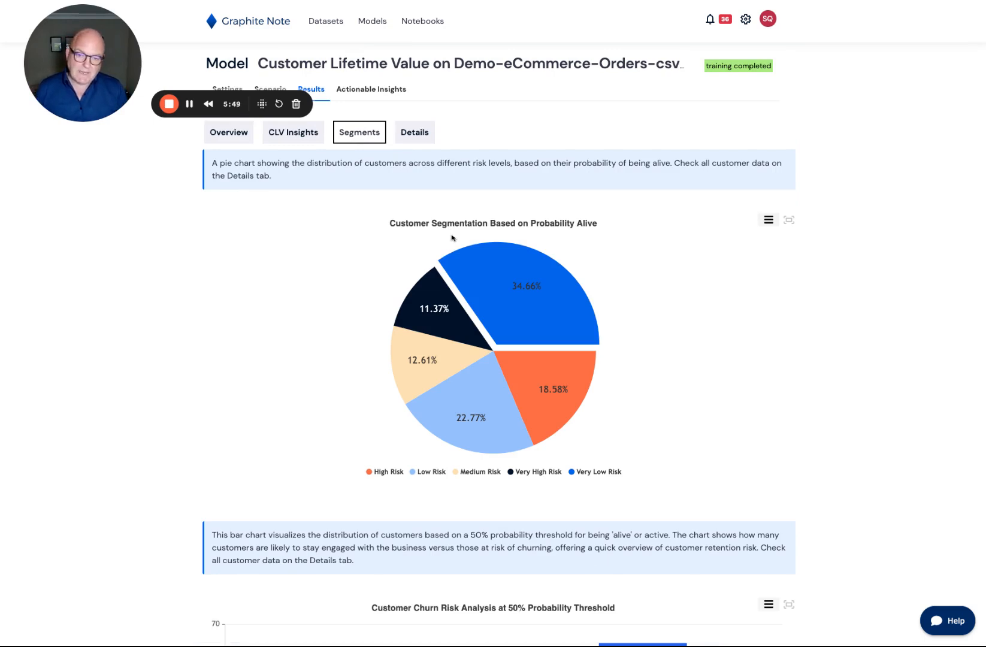
mouse_move(466, 264)
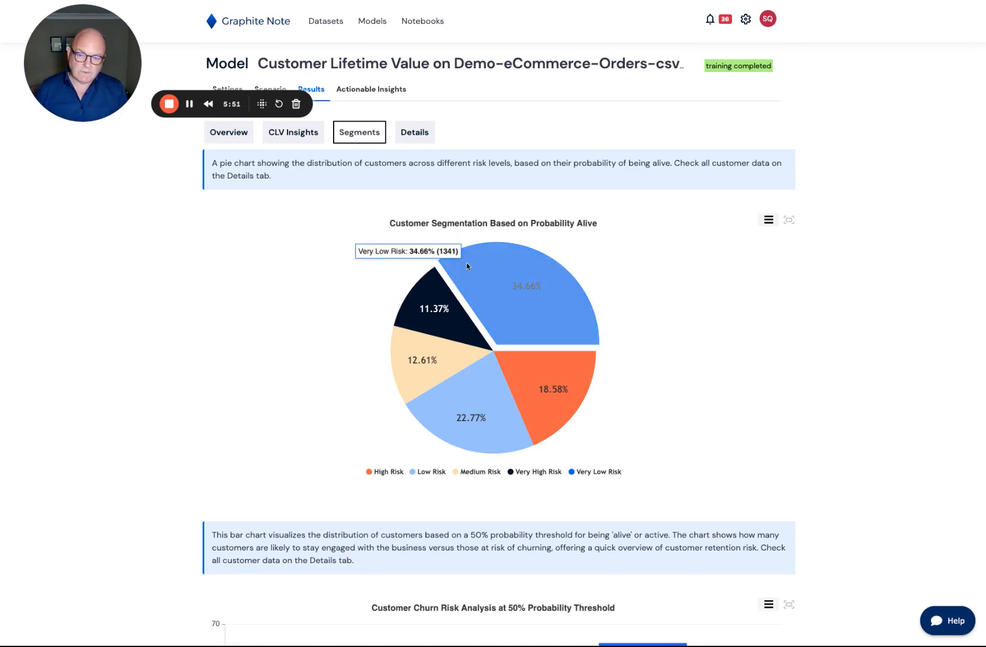
mouse_move(533, 369)
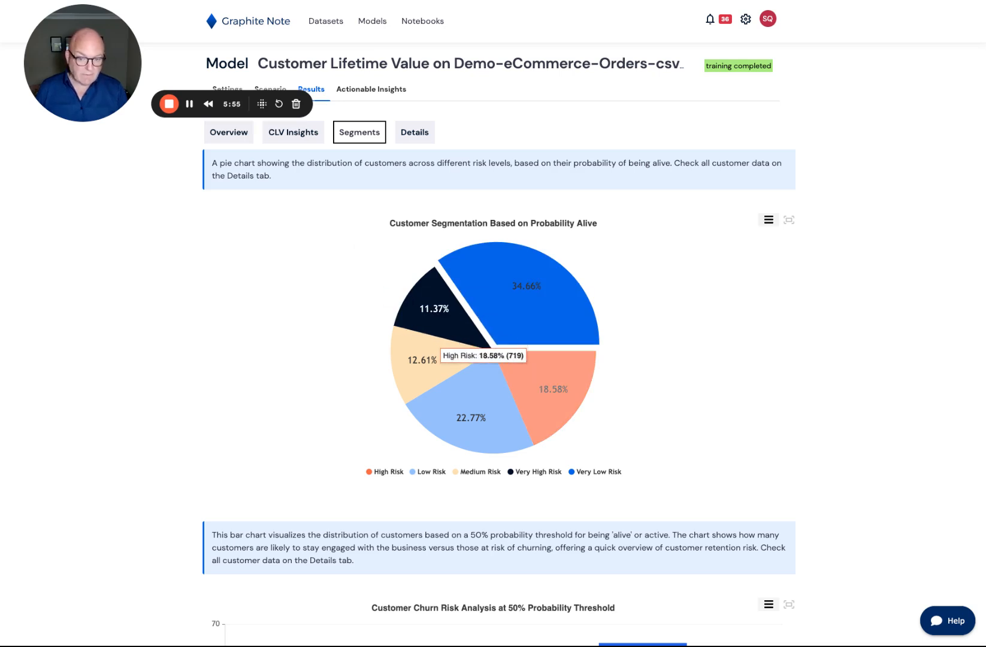
mouse_move(440, 371)
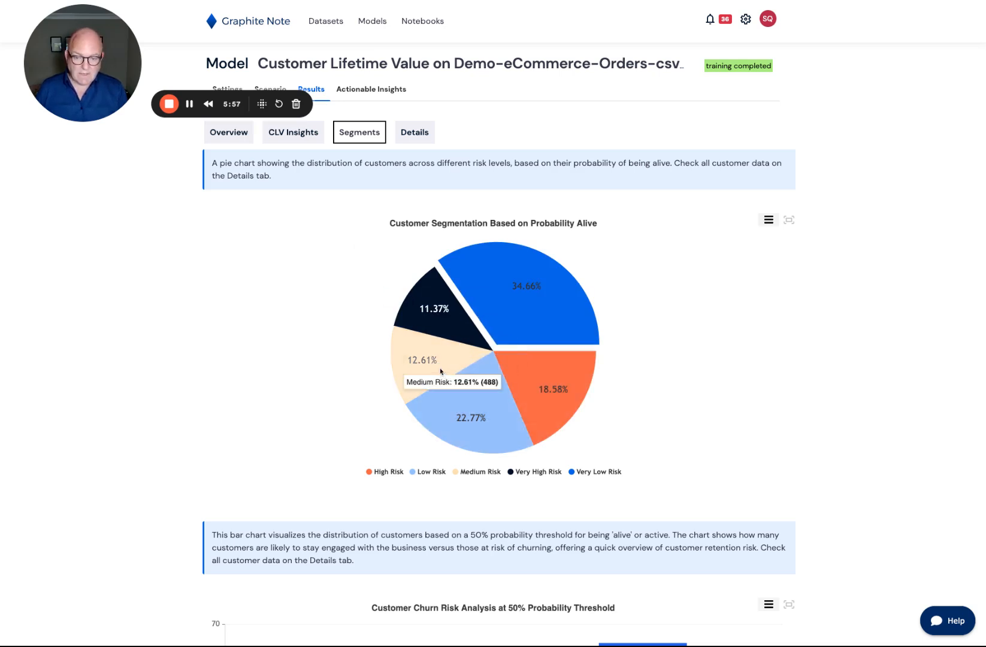
mouse_move(443, 328)
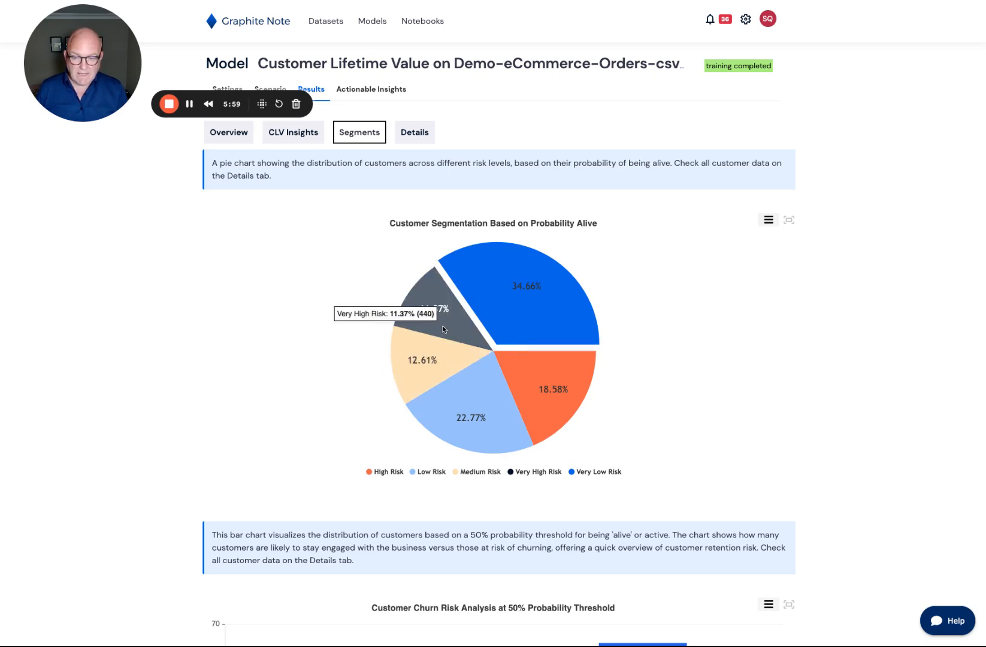
mouse_move(506, 360)
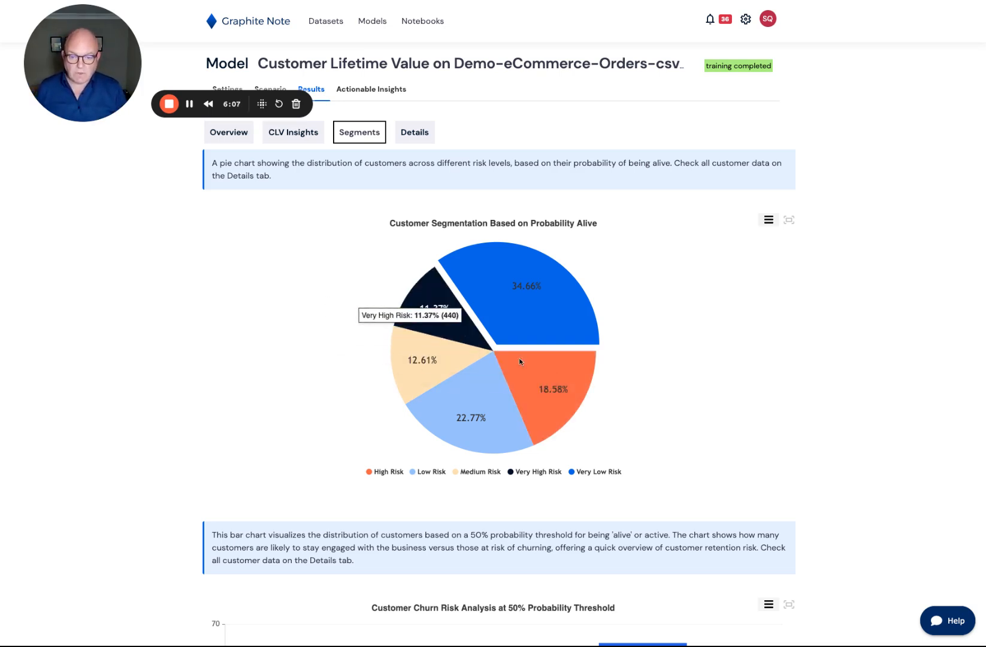
View the per-customer details table and examine its columns from the risk segment through probability_alive_365
left_click(421, 144)
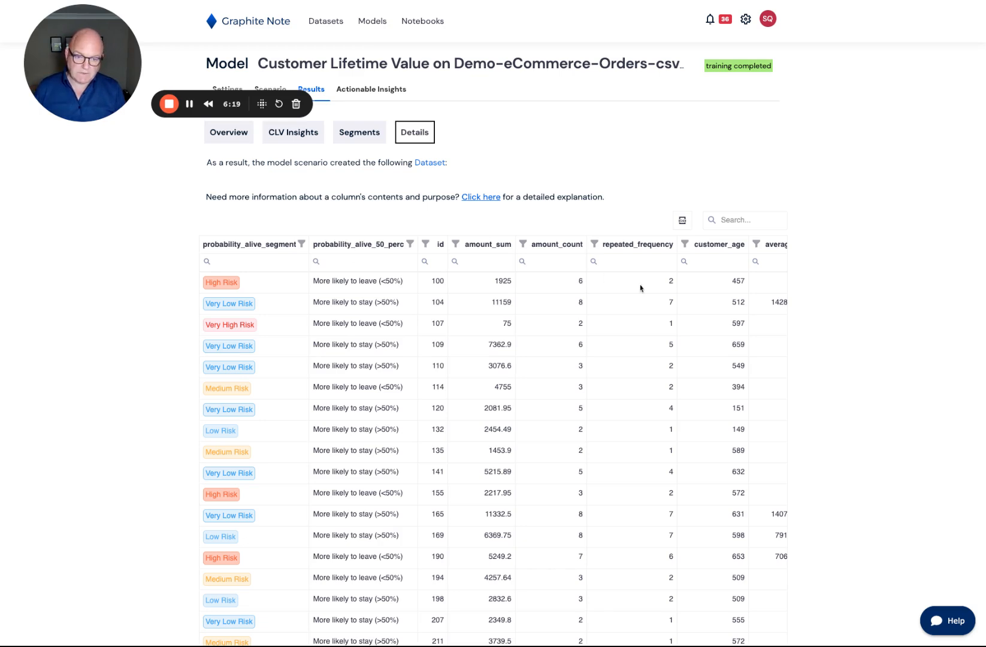
scroll(709, 286, "right", 3)
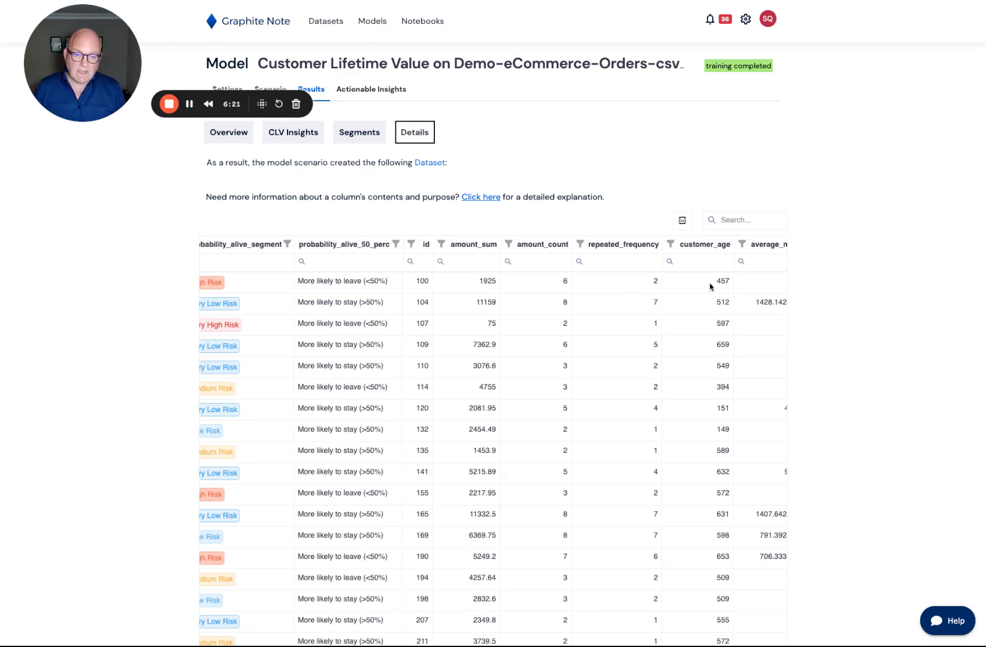
scroll(710, 286, "right", 7)
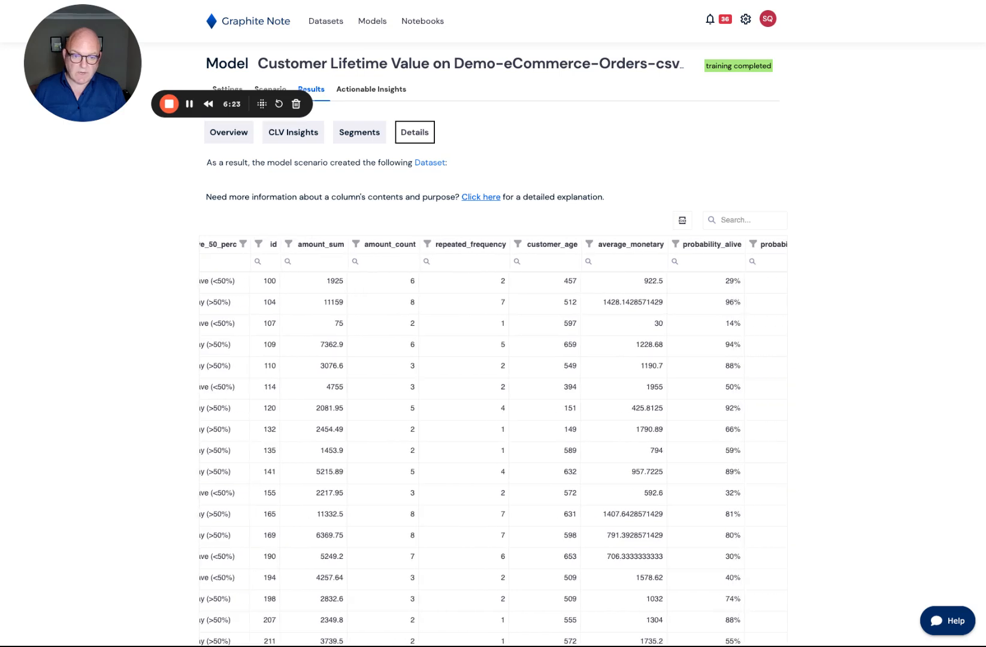
scroll(696, 290, "right", 3)
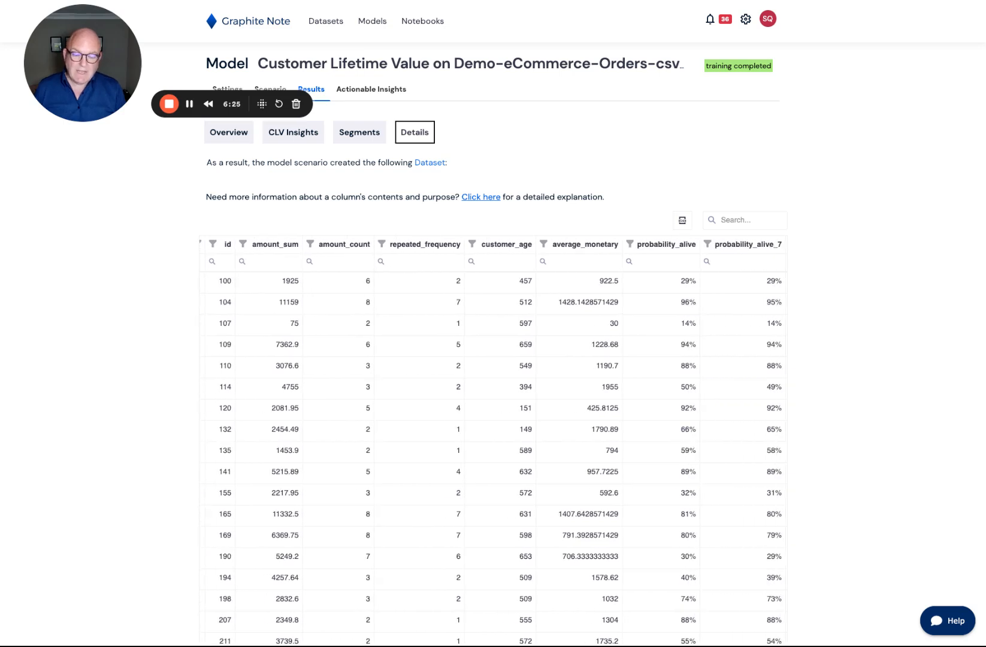
scroll(692, 289, "right", 4)
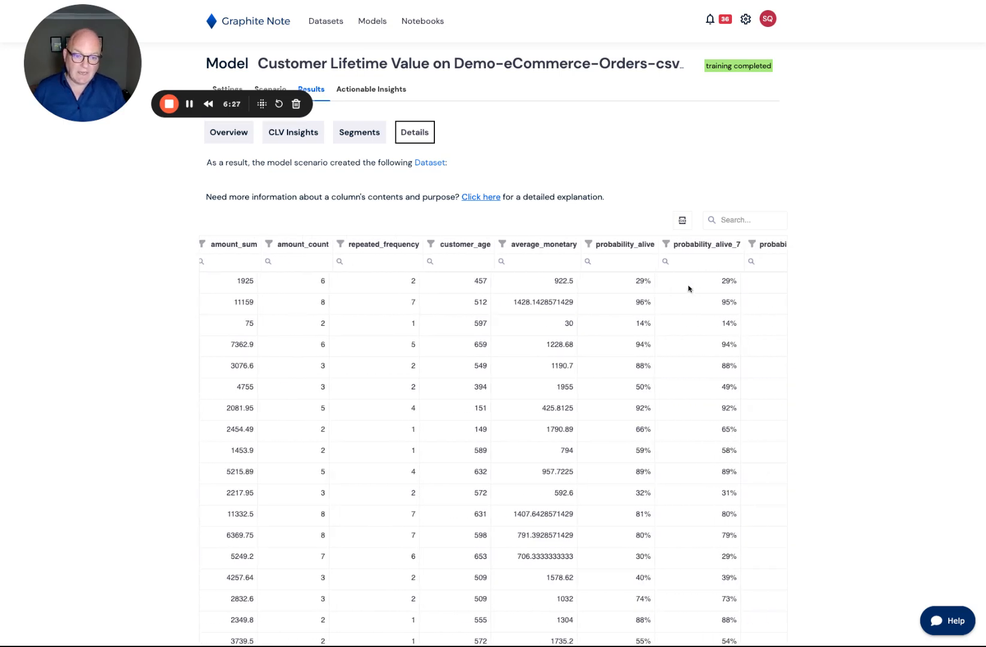
scroll(689, 289, "right", 6)
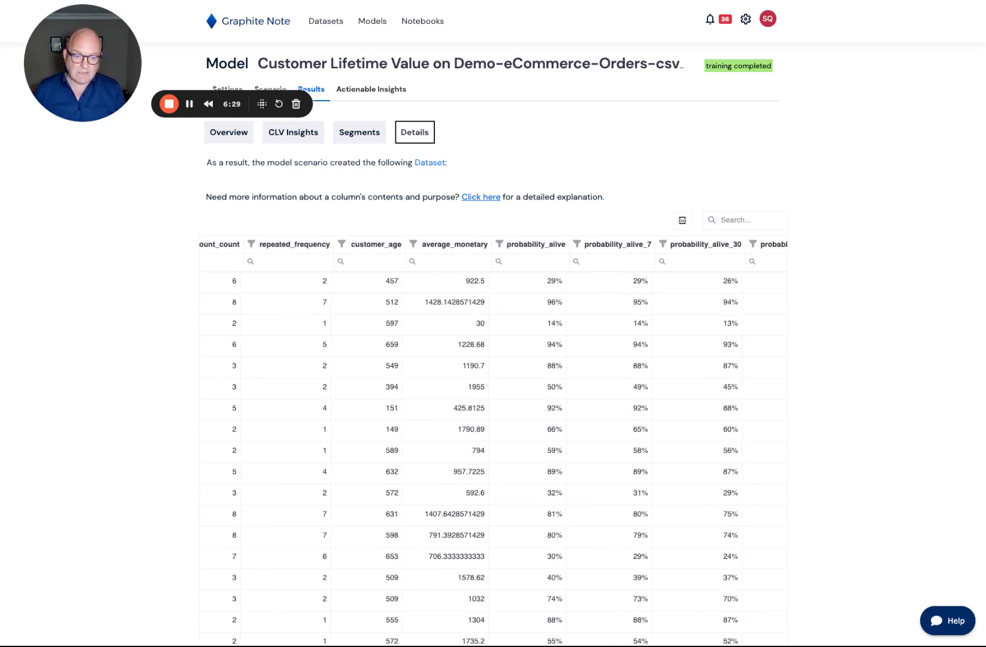
scroll(493, 442, "right", 6)
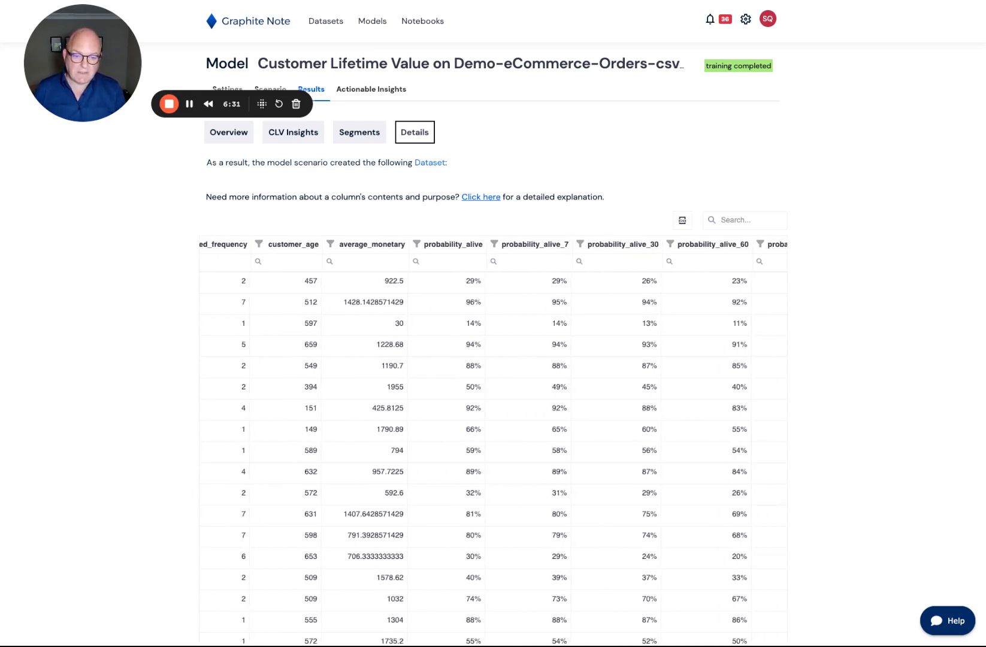
scroll(493, 442, "right", 4)
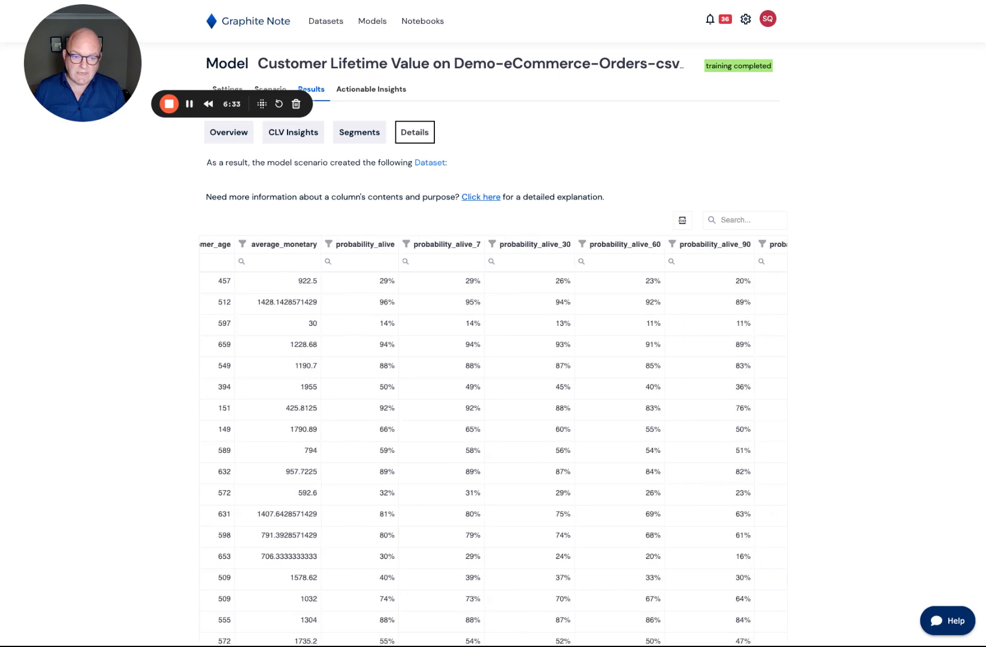
scroll(493, 442, "right", 6)
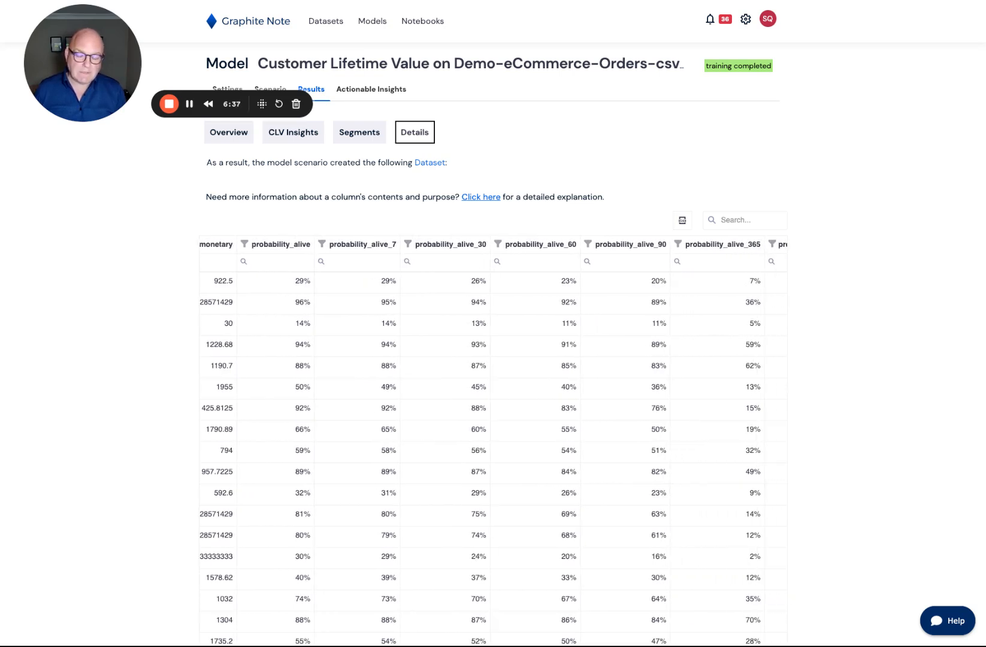
Filter the details table's probability_alive_segment column to show only High Risk and Very High Risk customers
scroll(493, 442, "left", 20)
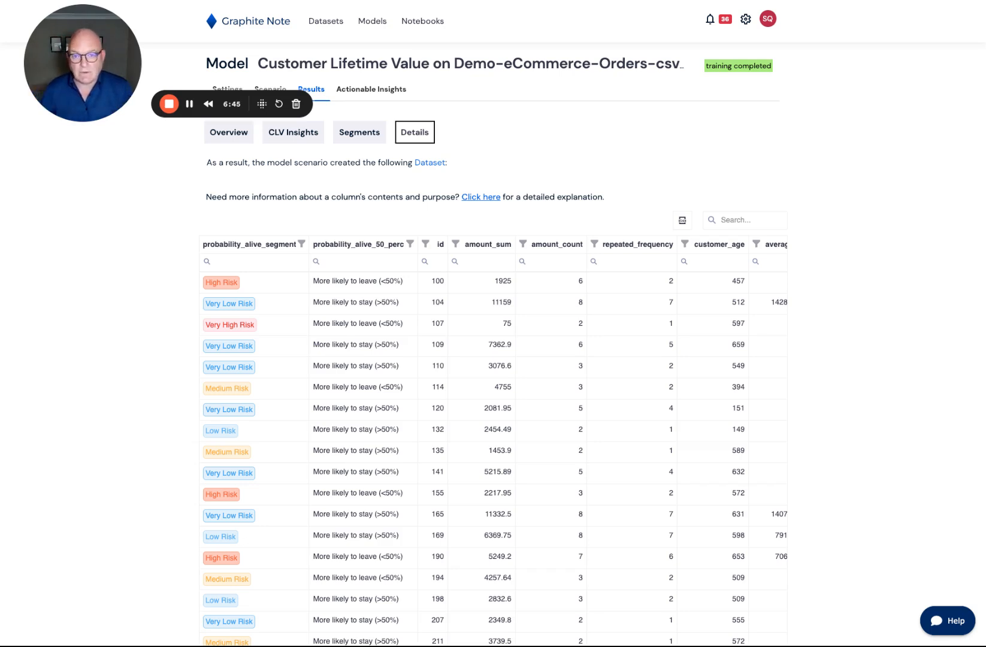
left_click(302, 244)
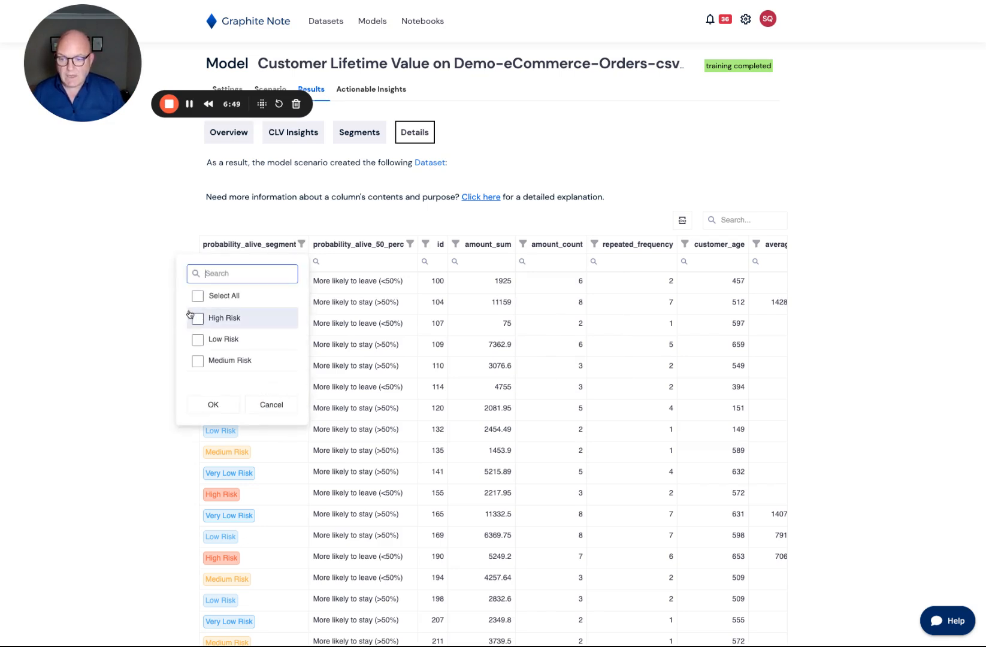
left_click(197, 322)
scroll(197, 338, "down", 1)
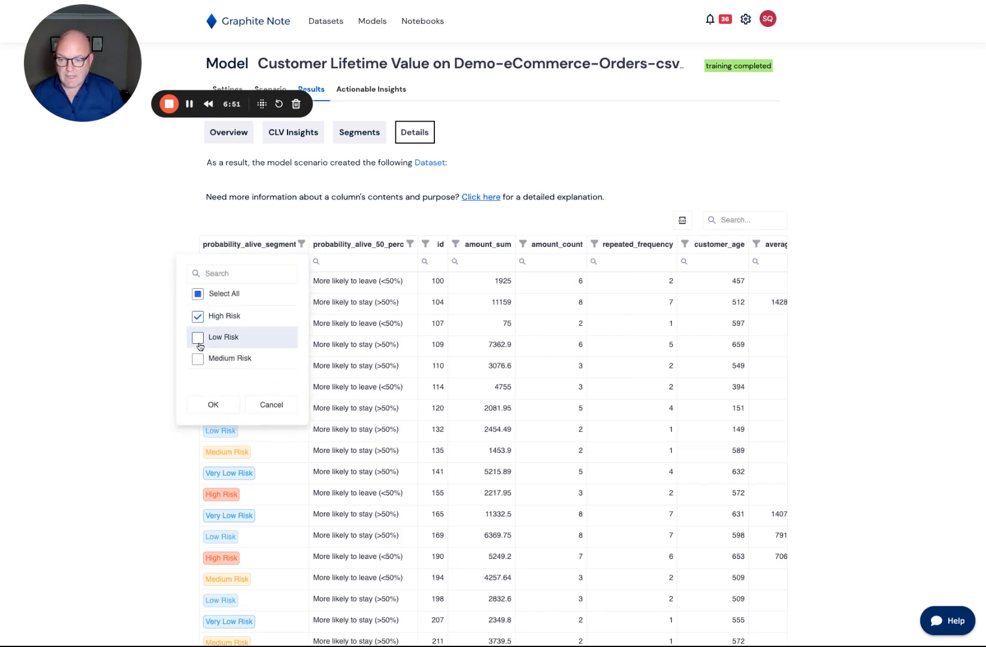
left_click(198, 343)
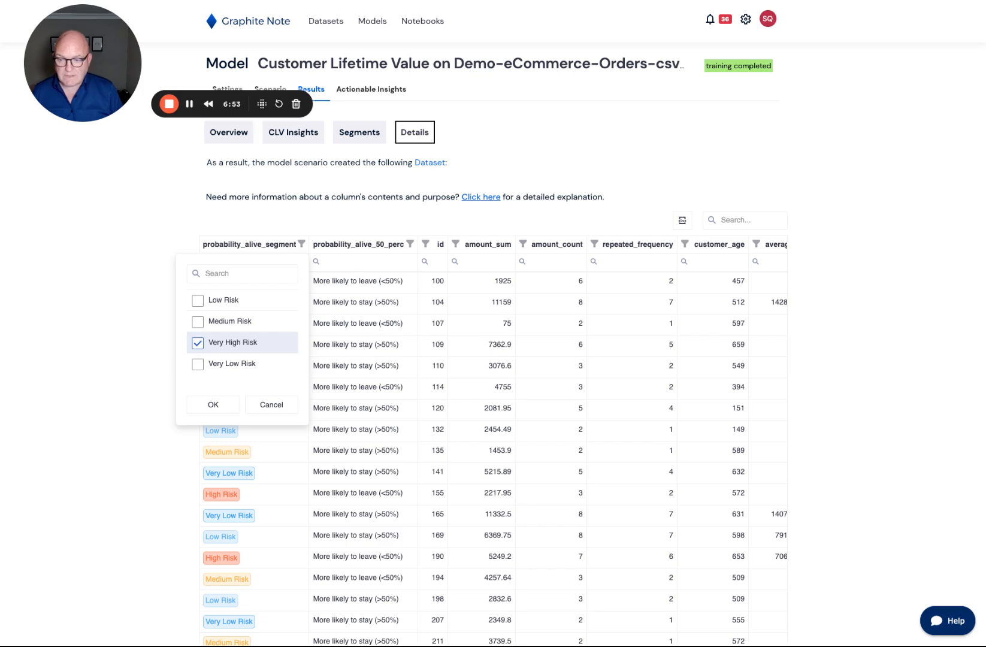
left_click(220, 404)
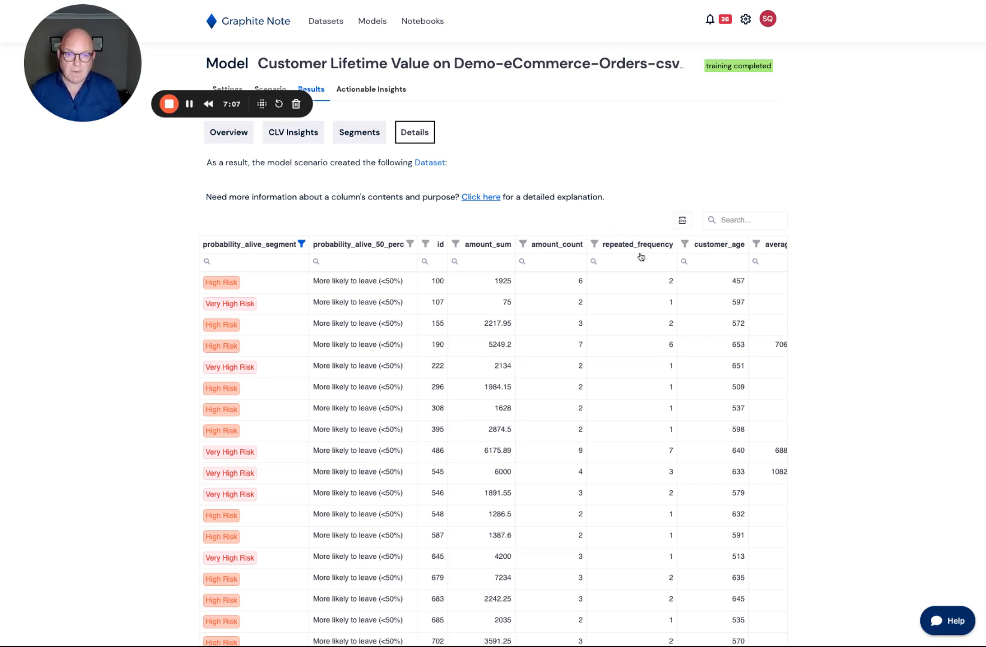
Return to the overview of the model's results
left_click(216, 133)
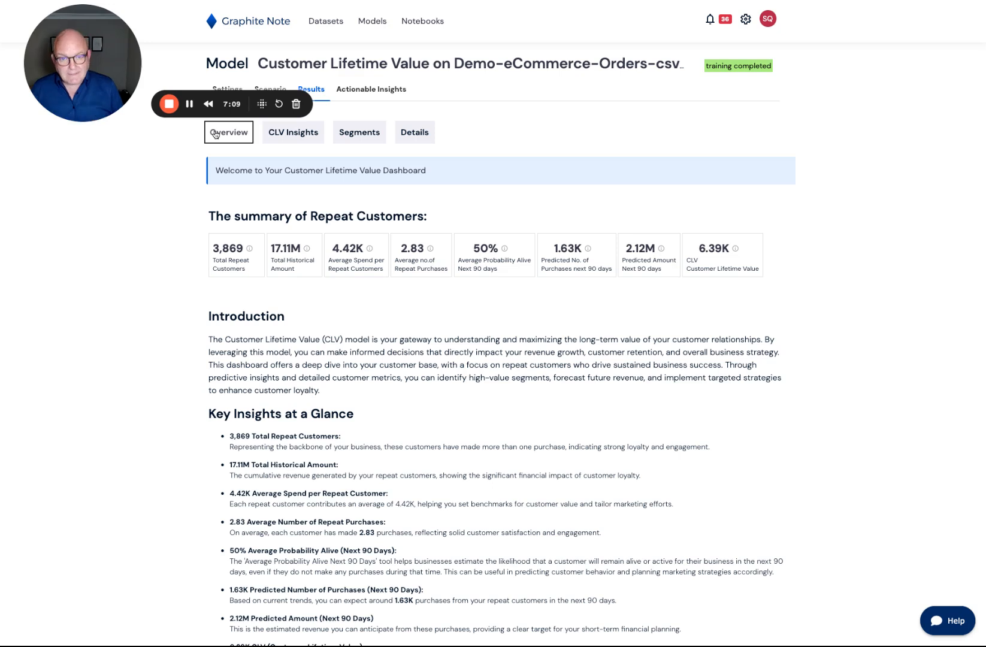